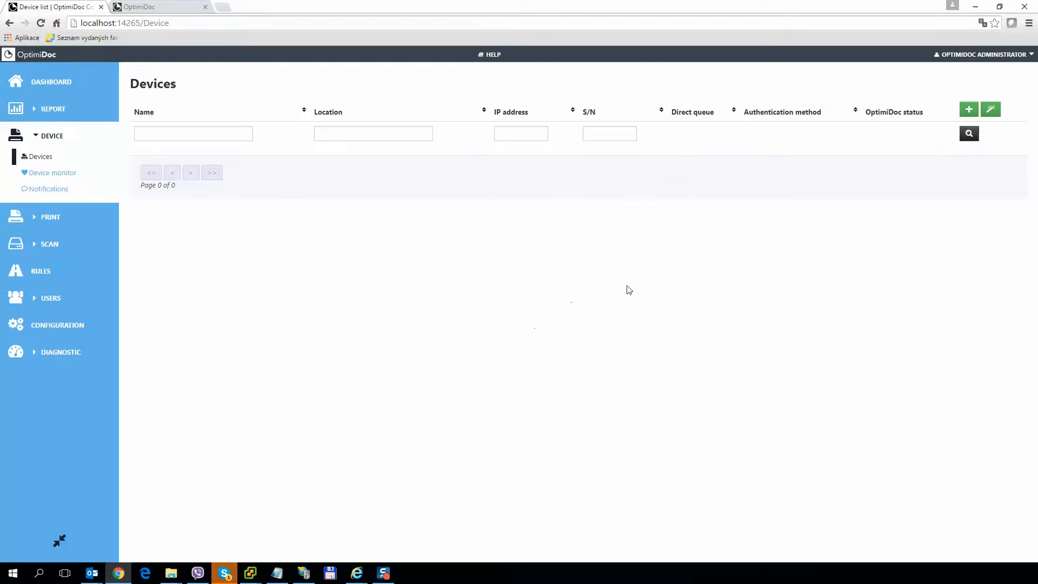
Open a blank Edit device form, then switch to the Xerox printer's web configuration.
click(966, 111)
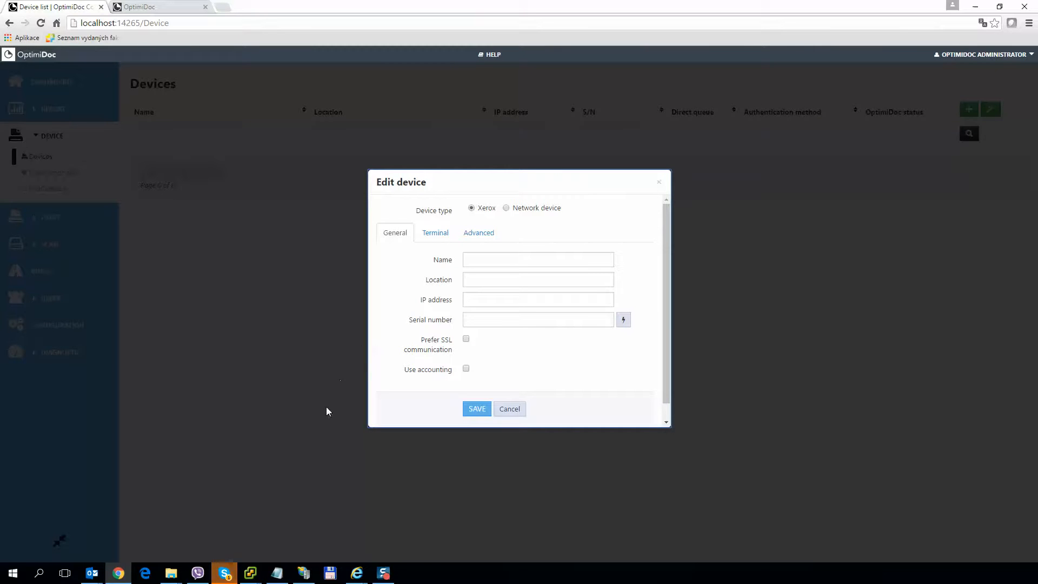
mouse_move(356, 572)
click(324, 532)
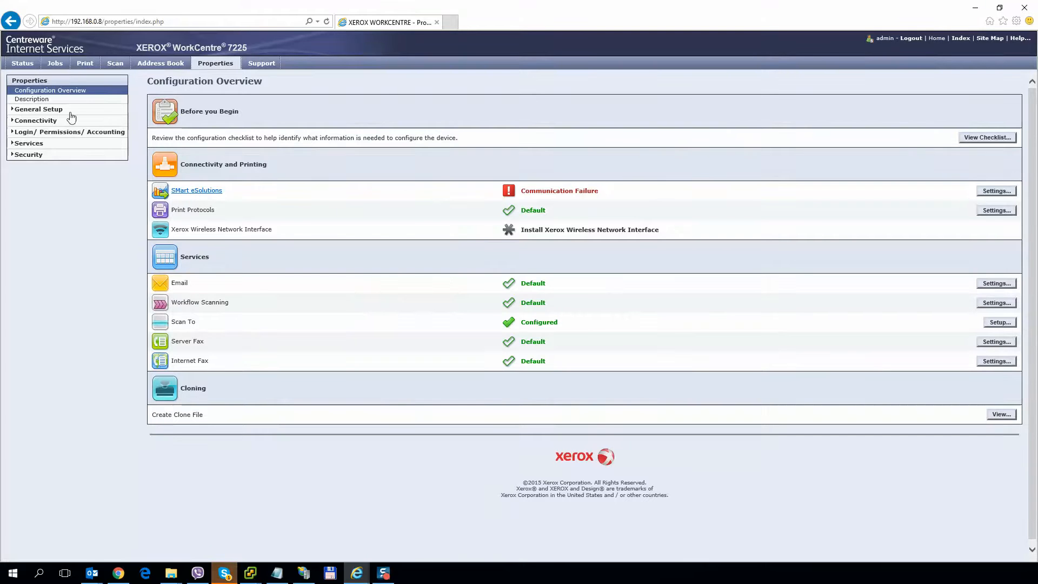
Expand General Setup and check Extensible Service Registration's status on the Extensible Service Setup page.
click(43, 109)
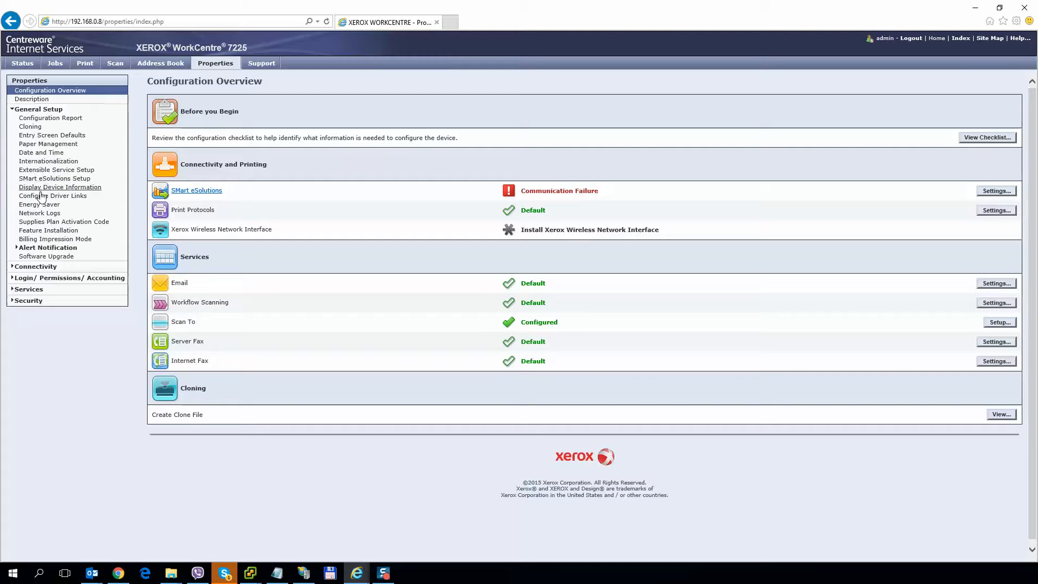
click(46, 170)
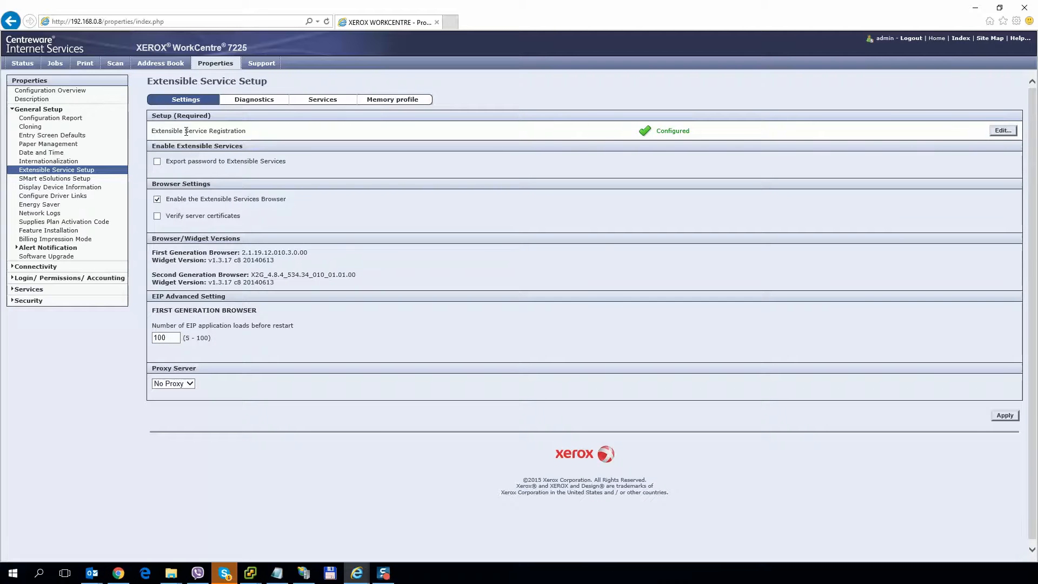
drag(151, 134, 1005, 136)
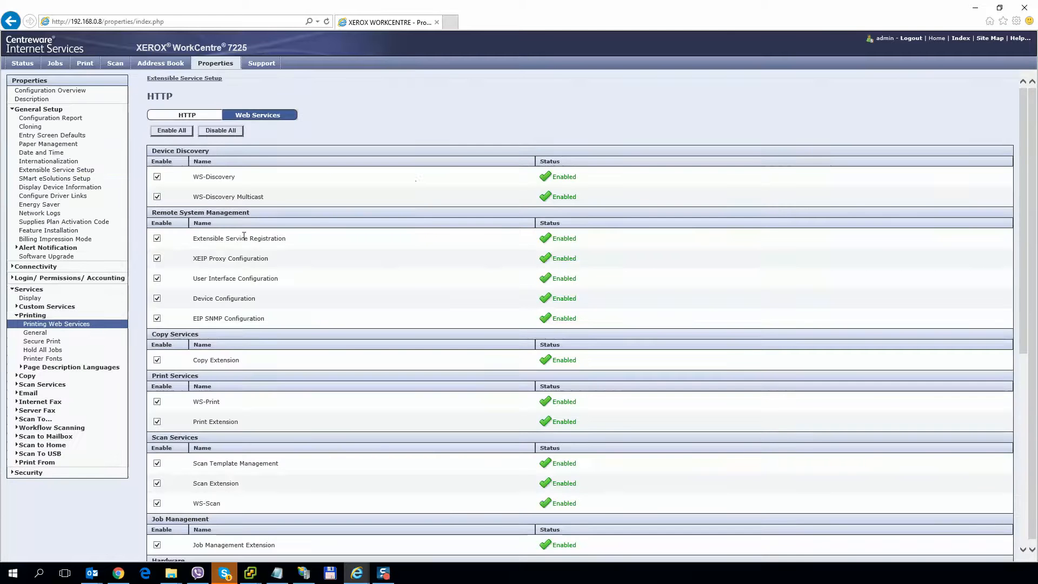
scroll(245, 240, down, 5)
scroll(244, 240, down, 1)
scroll(178, 281, up, 6)
scroll(175, 307, down, 5)
scroll(175, 407, up, 6)
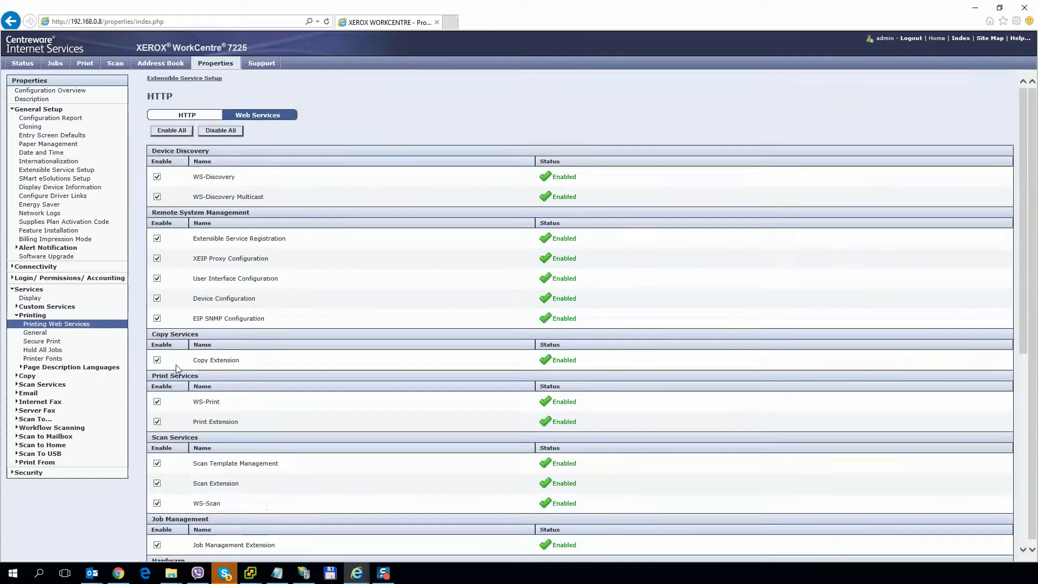
click(183, 134)
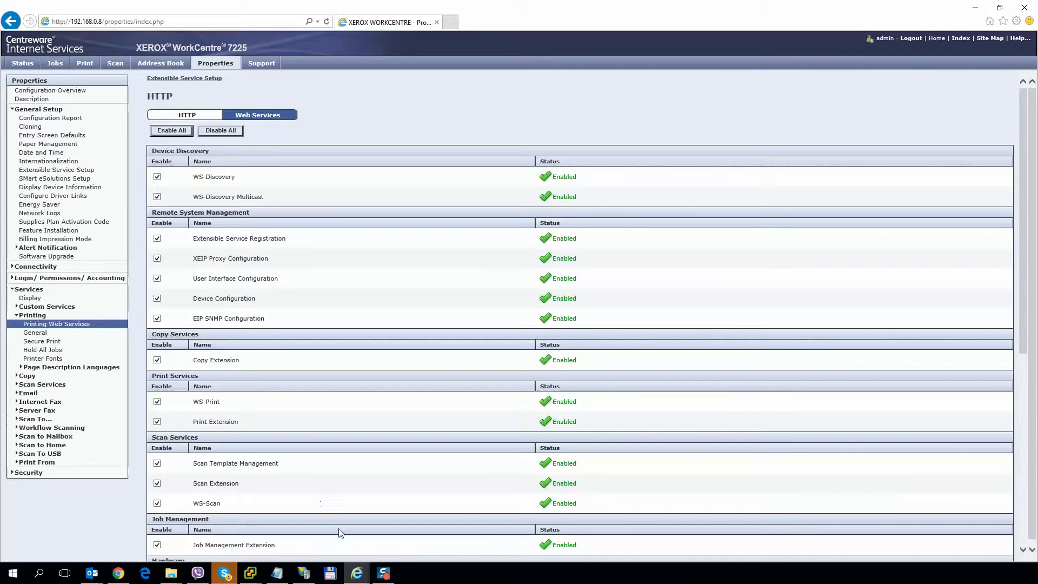
mouse_move(357, 572)
click(384, 537)
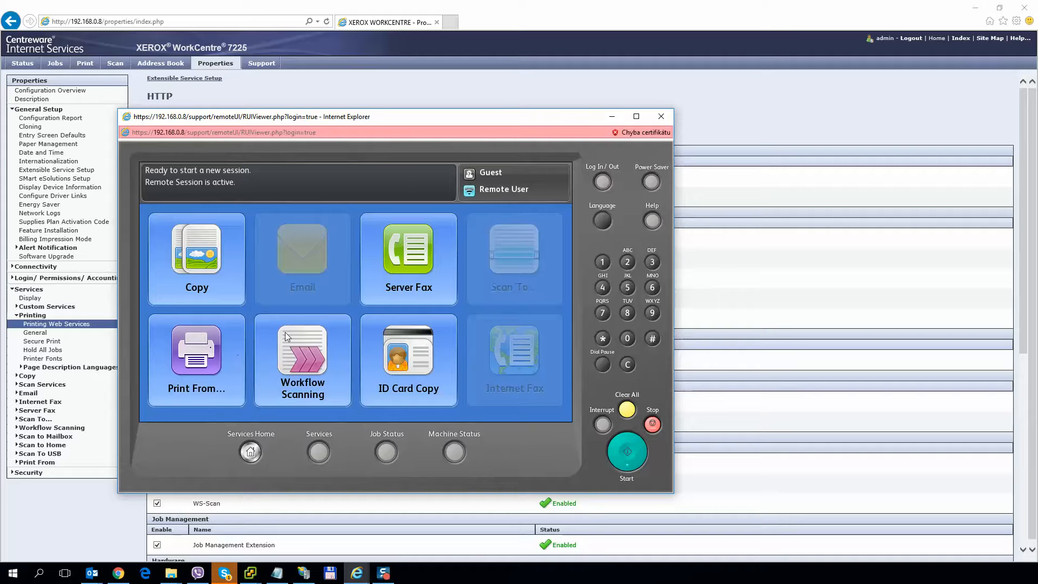
click(661, 116)
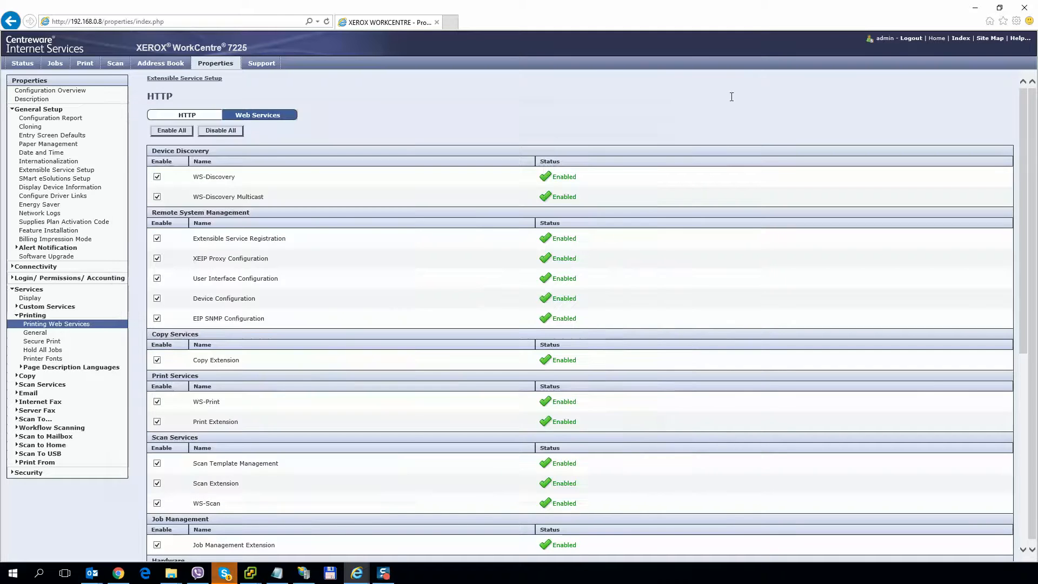
Enter device name Xerox 7225, location CZech and IP address 192.168.0.8.
click(119, 573)
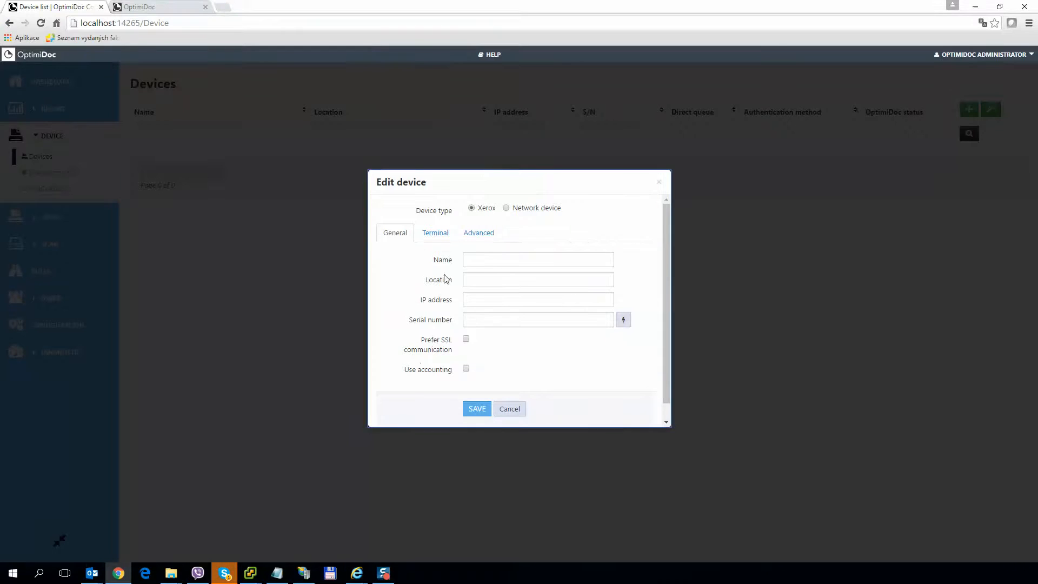
click(474, 259)
text(Xe)
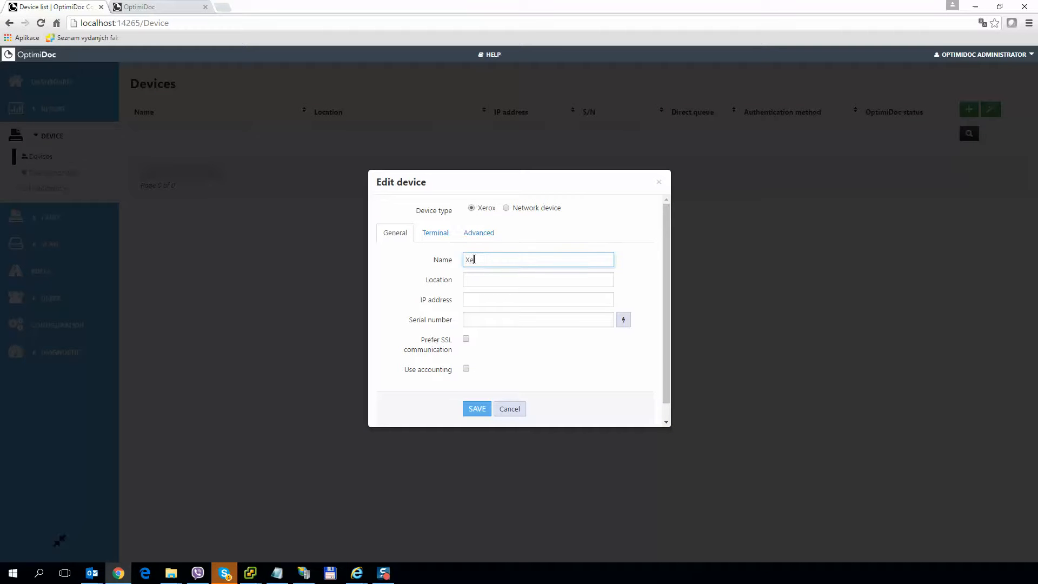
text(rox 7225)
click(466, 280)
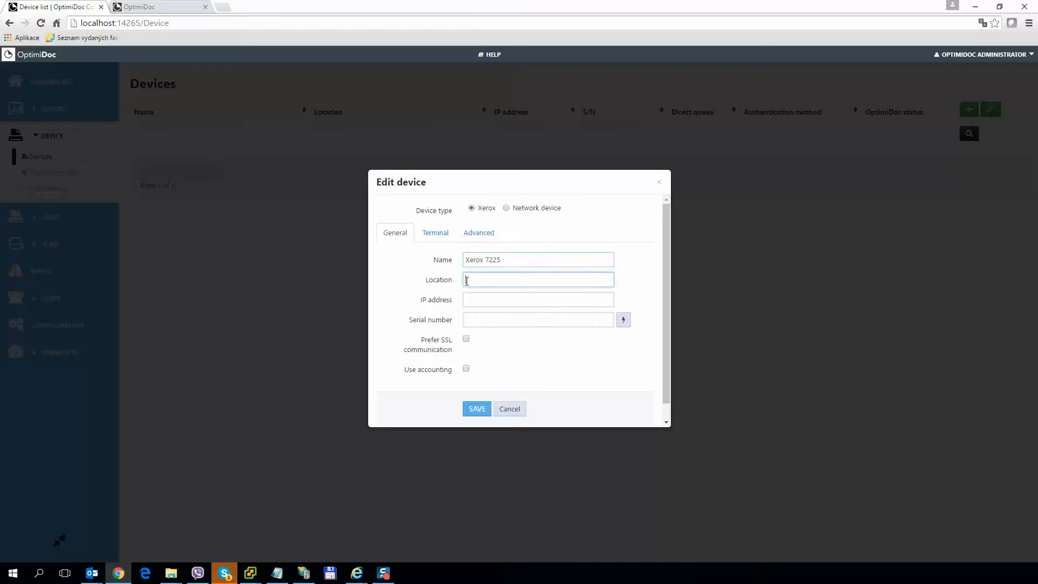
text(CZech)
click(487, 299)
text(192)
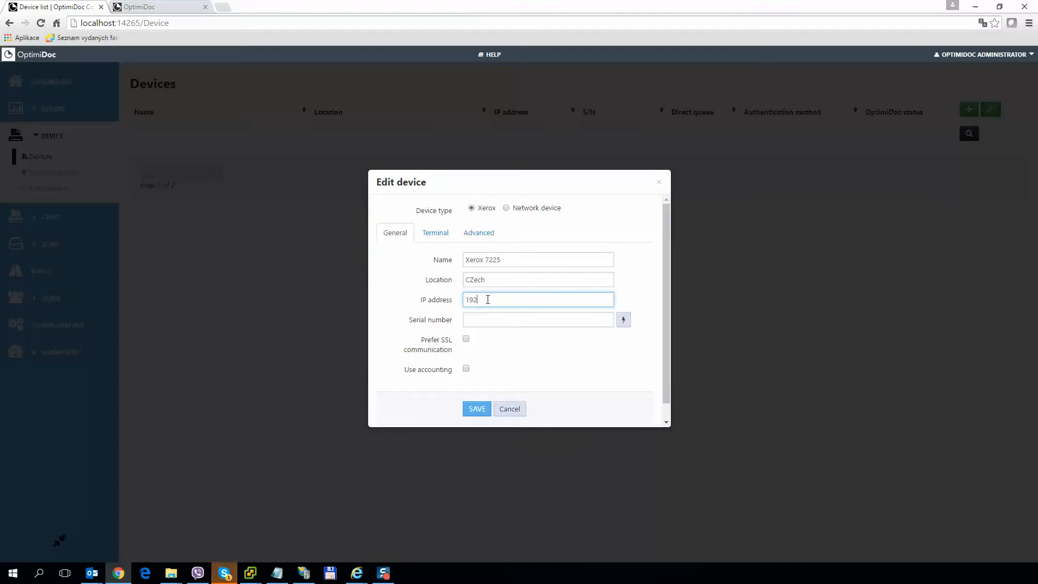
text(.168.0.8)
double_click(482, 300)
Fetch the serial number from the device and enable accounting with the Default pricelist.
click(562, 322)
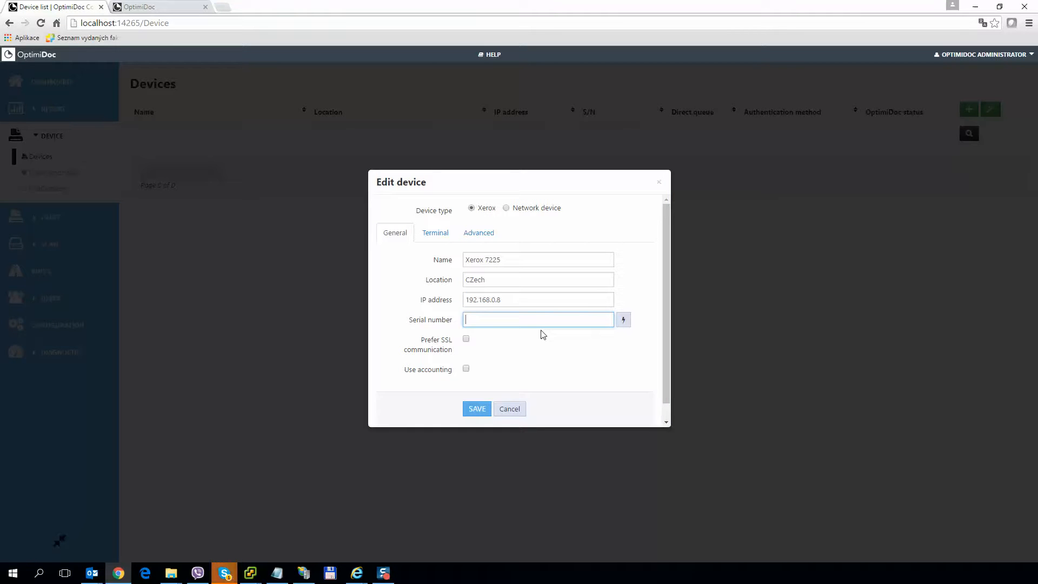
click(624, 323)
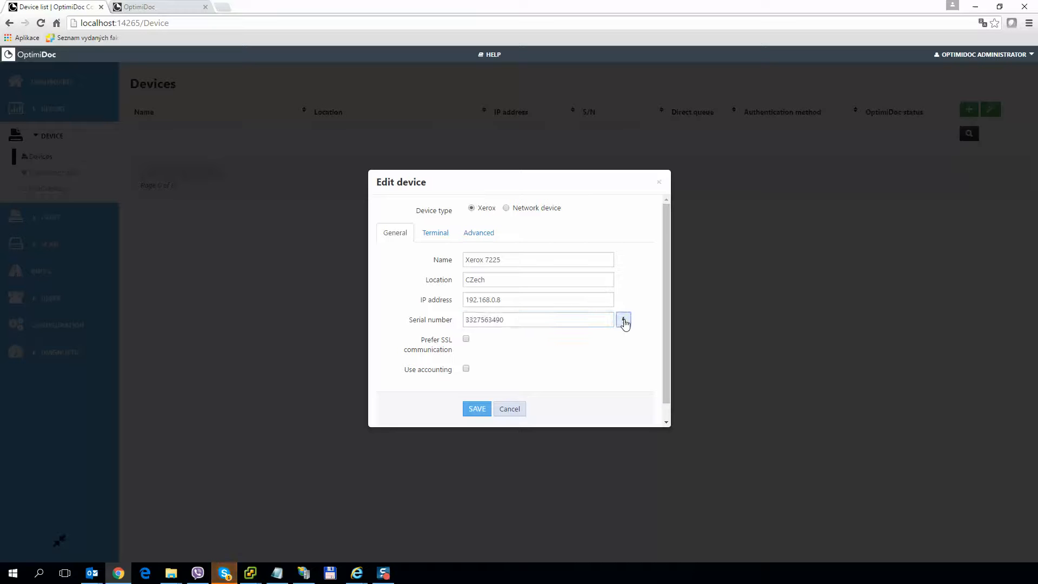
drag(514, 320, 463, 322)
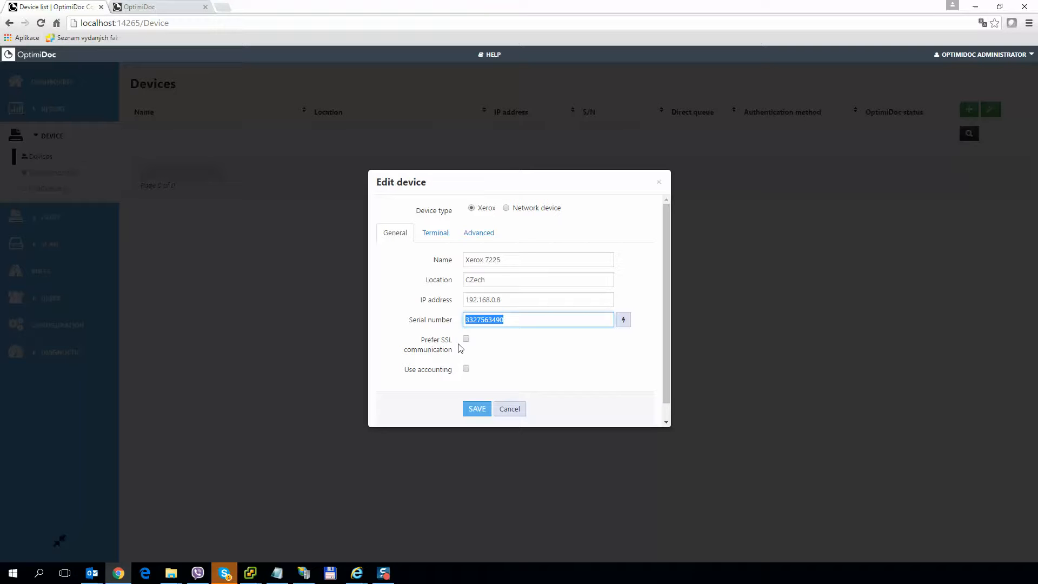
click(466, 370)
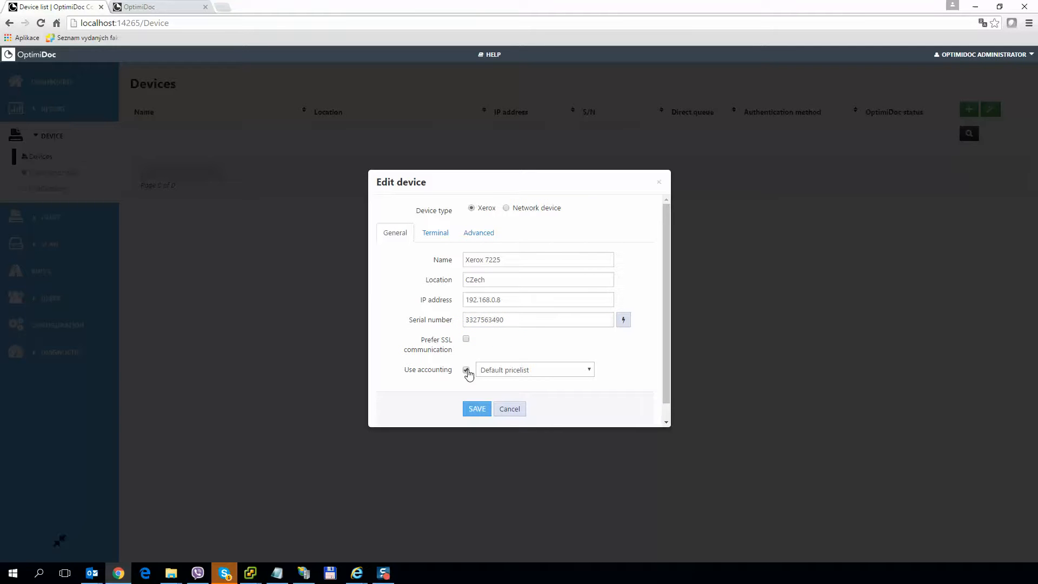
click(498, 373)
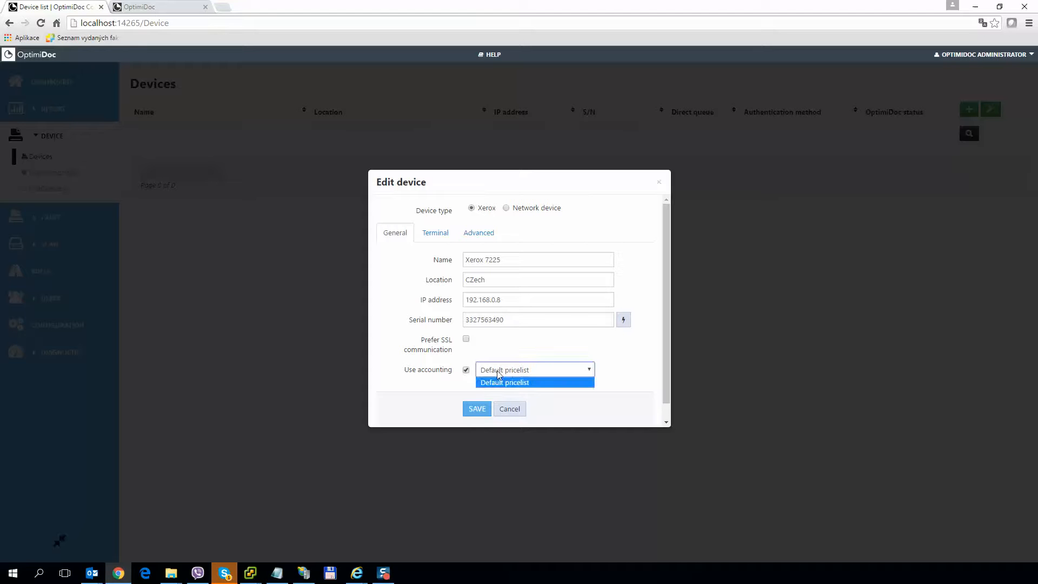
click(492, 371)
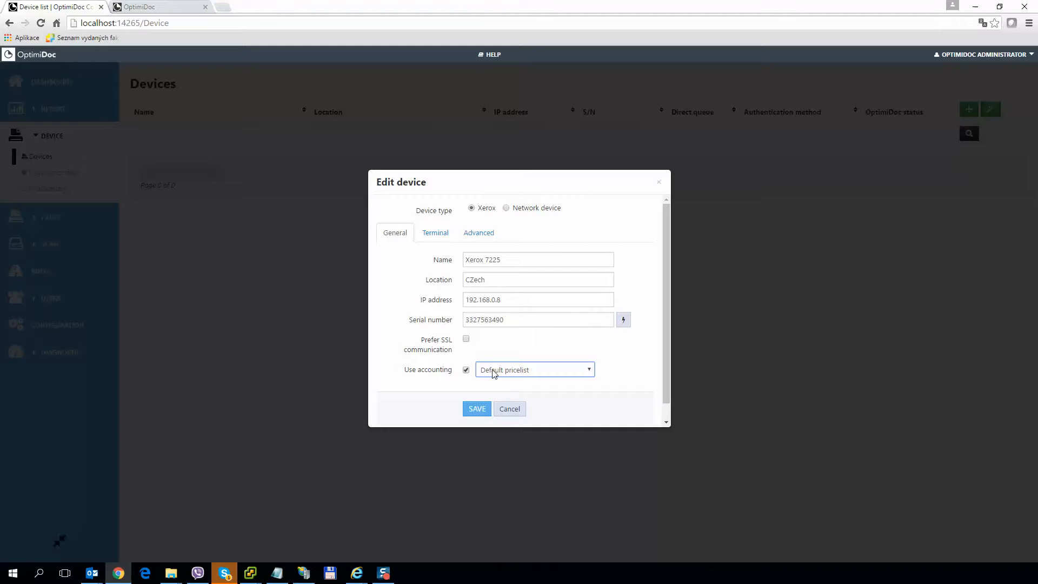
On the Terminal tab, keep User list authentication and Auto terminal language.
click(436, 239)
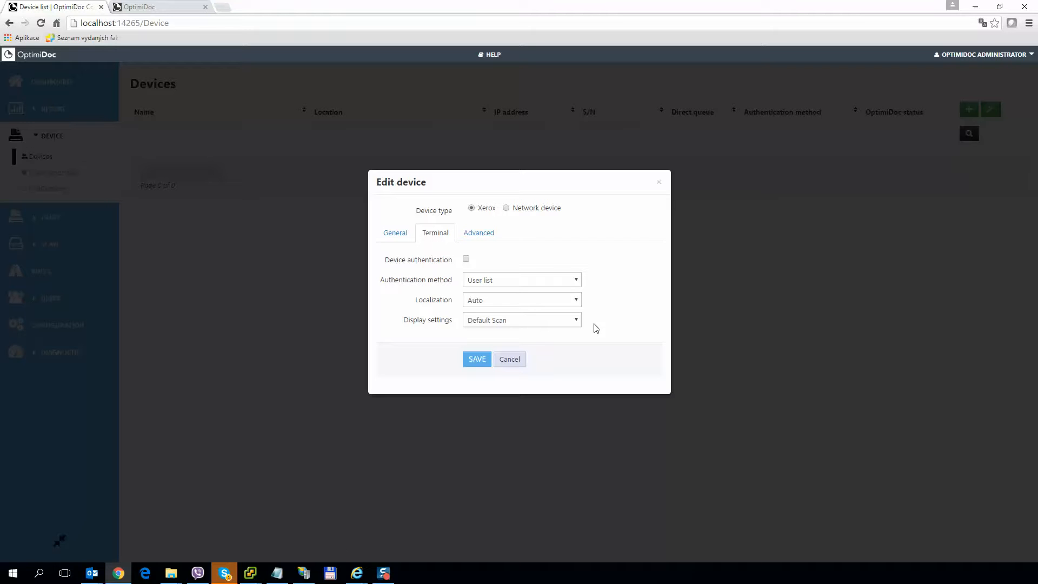
drag(388, 261, 442, 267)
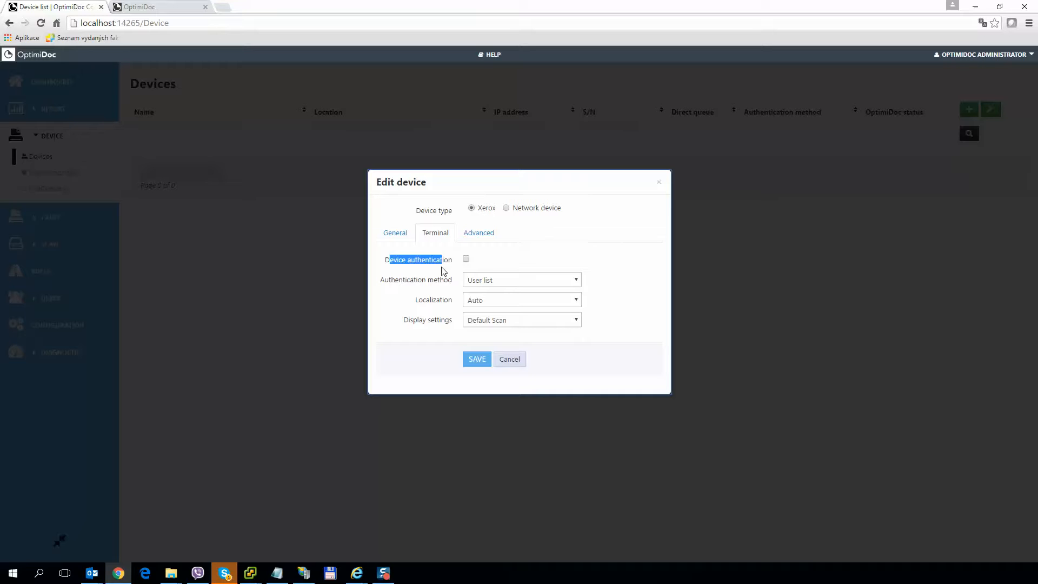
click(443, 270)
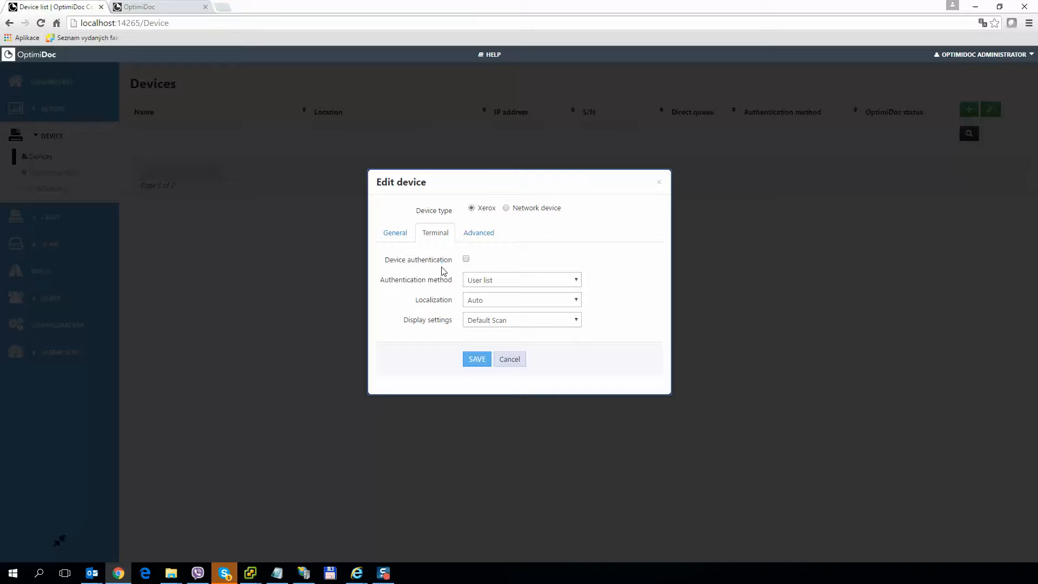
click(471, 282)
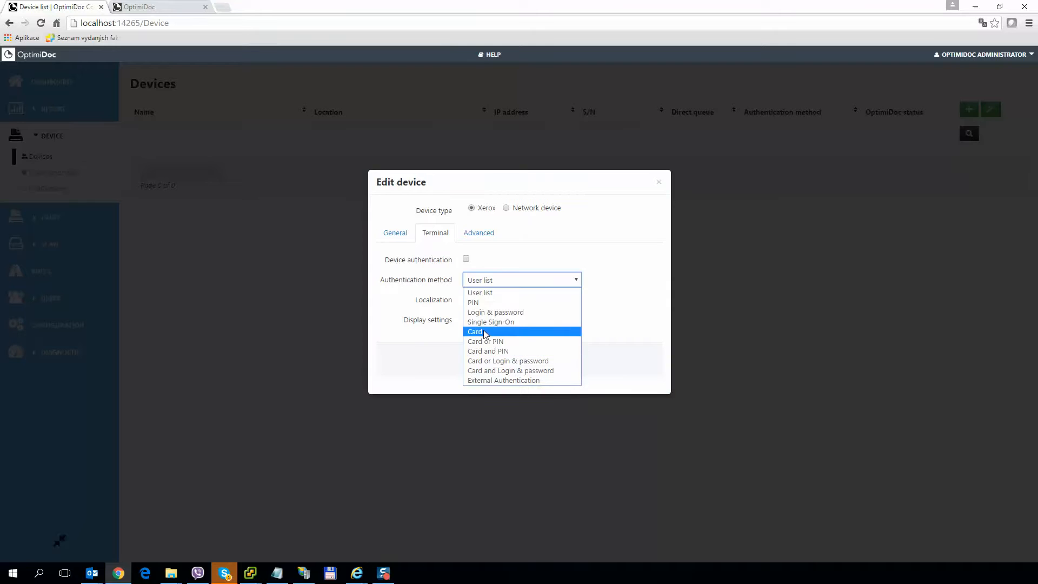
click(469, 293)
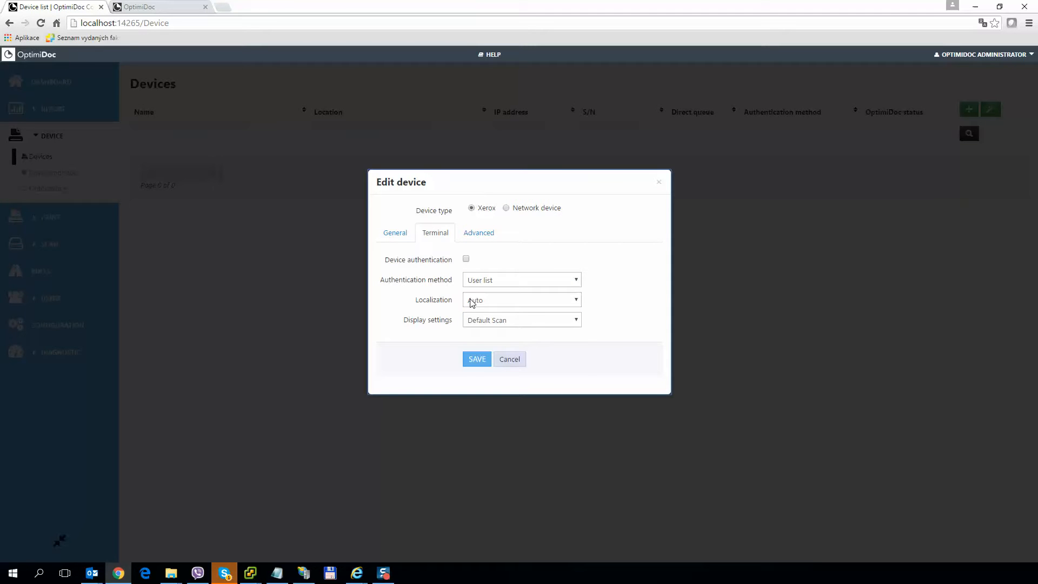
click(471, 302)
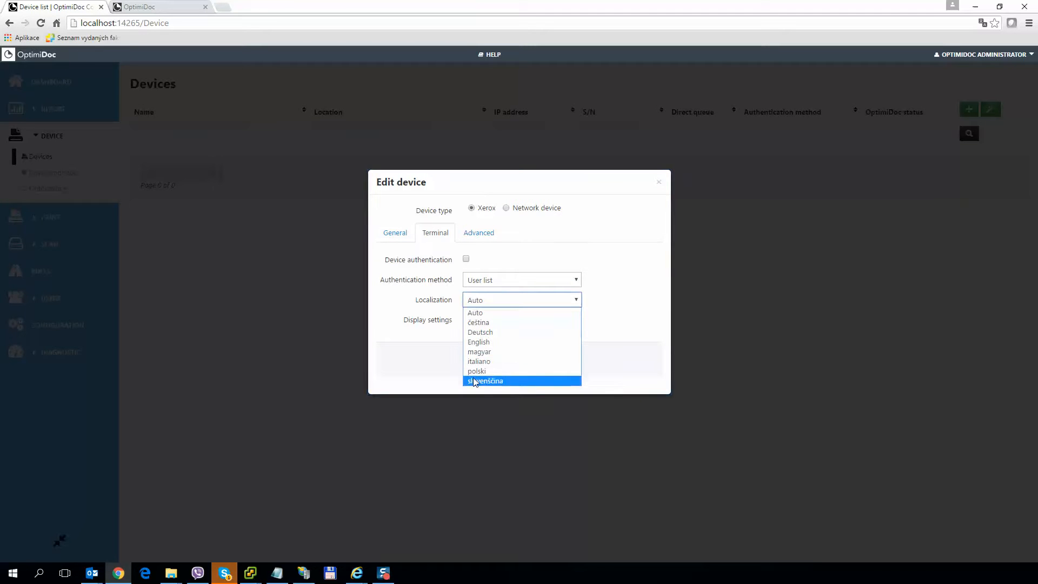
click(464, 312)
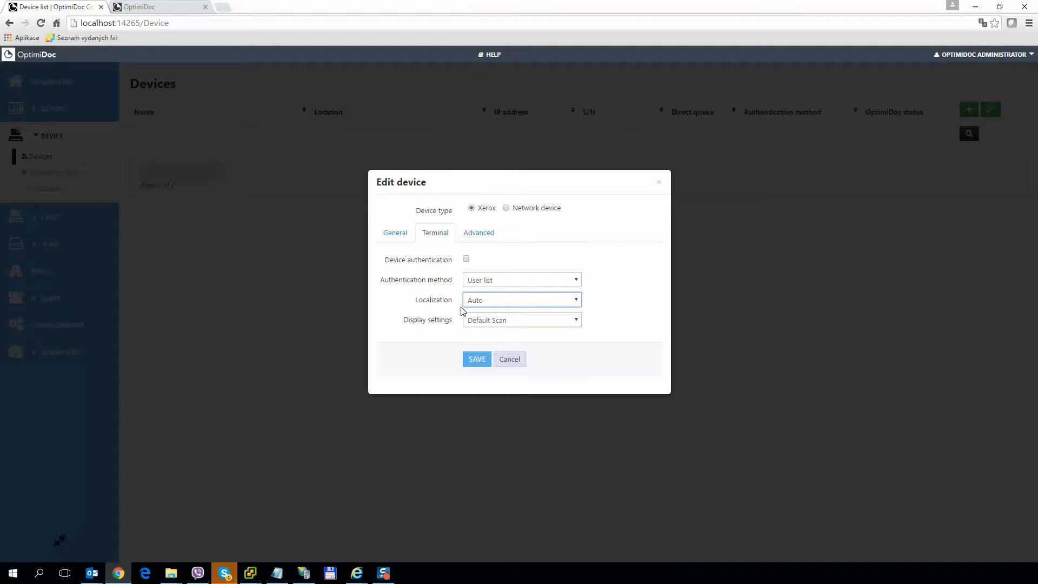
click(478, 321)
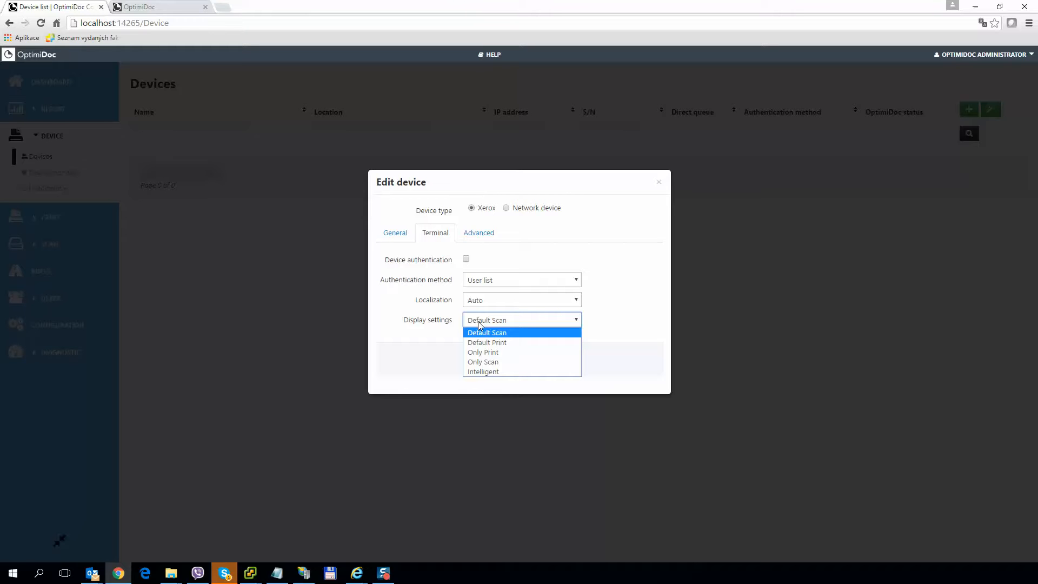
Set display settings to Intelligent and enable device authentication using Card or PIN.
click(477, 371)
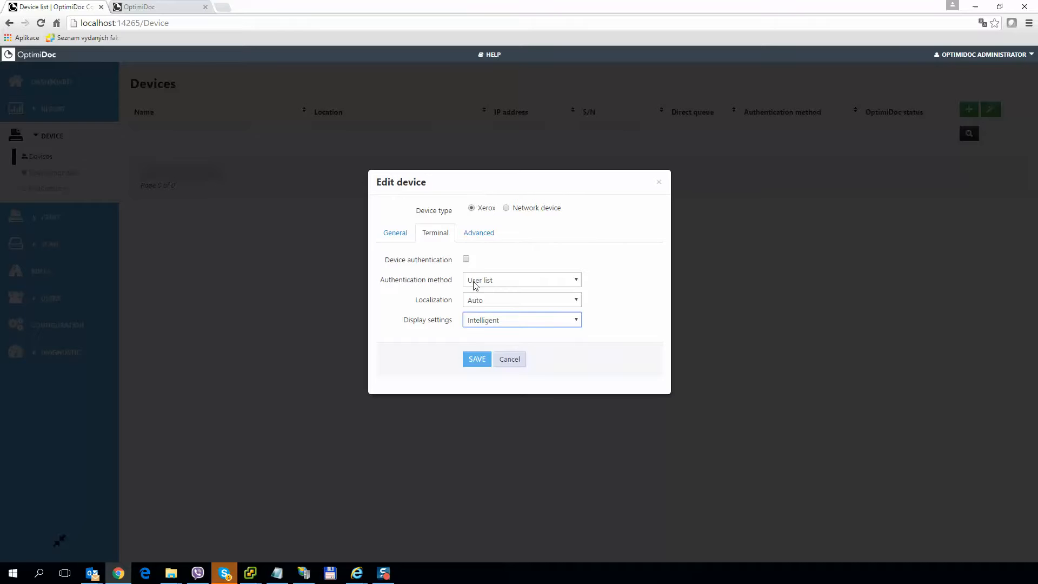
click(466, 259)
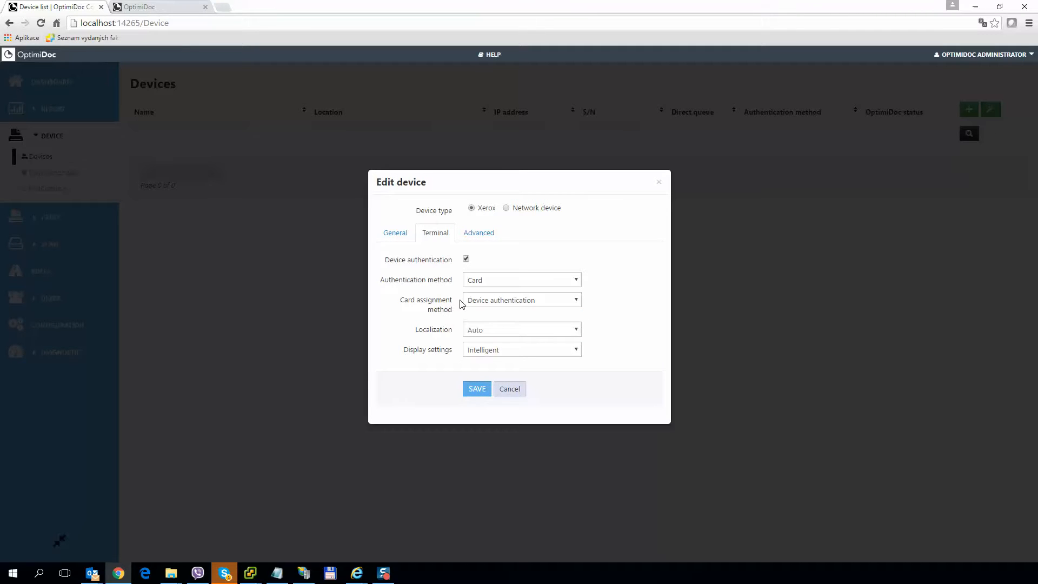
click(473, 280)
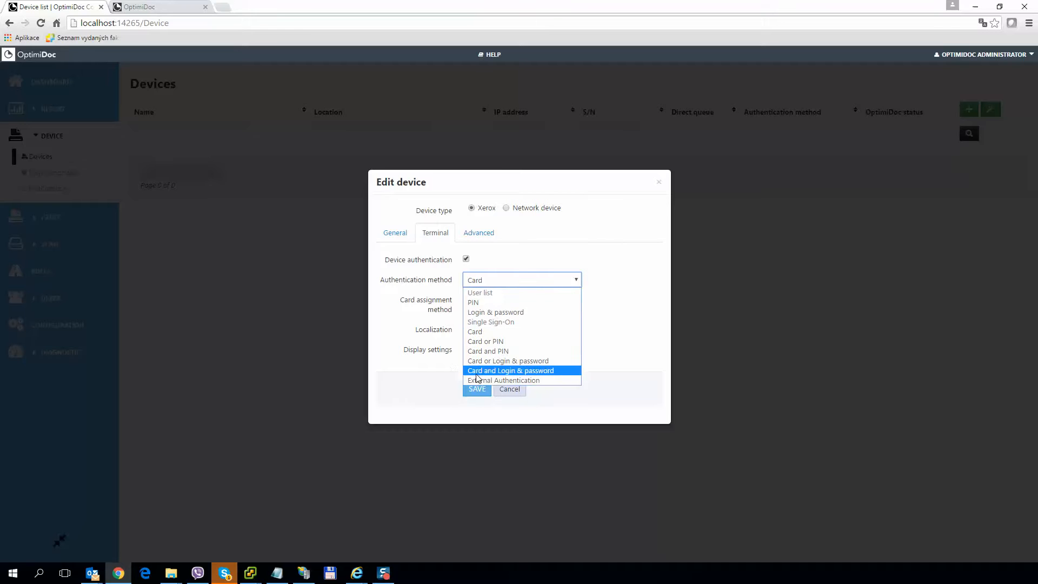
click(487, 344)
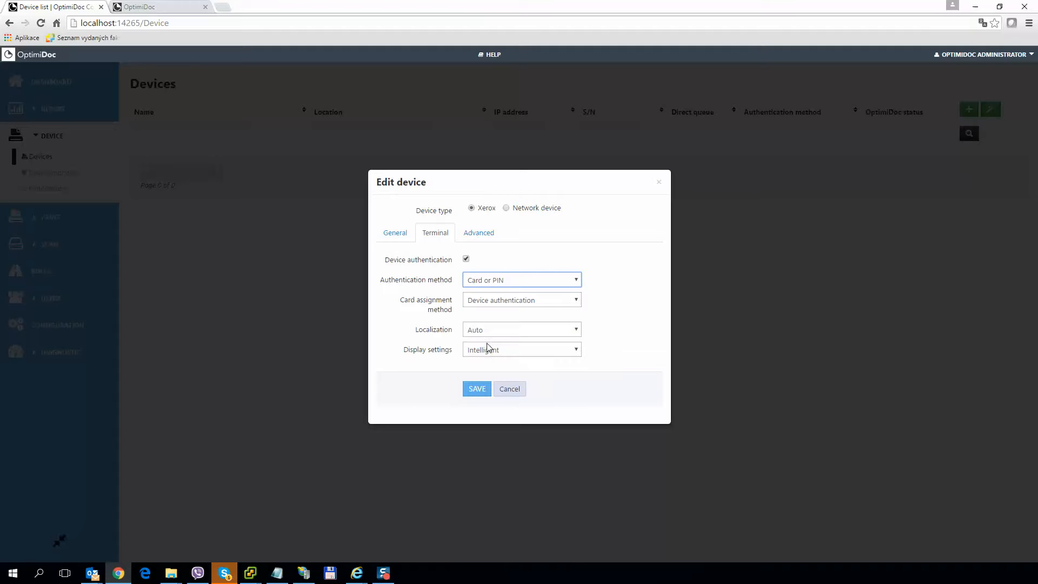
Keep Device authentication as the card assignment method.
click(476, 305)
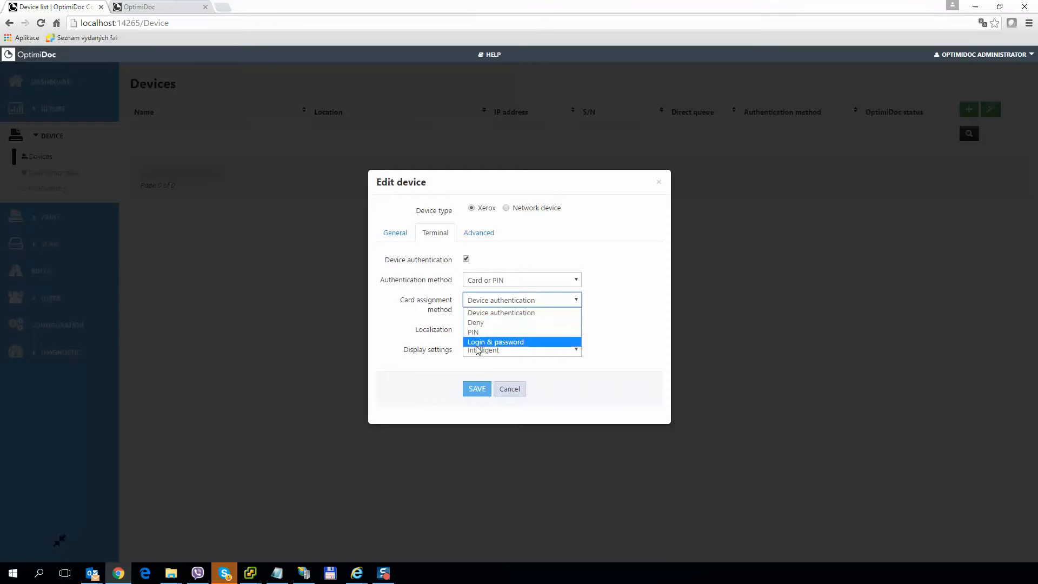
click(479, 313)
click(443, 316)
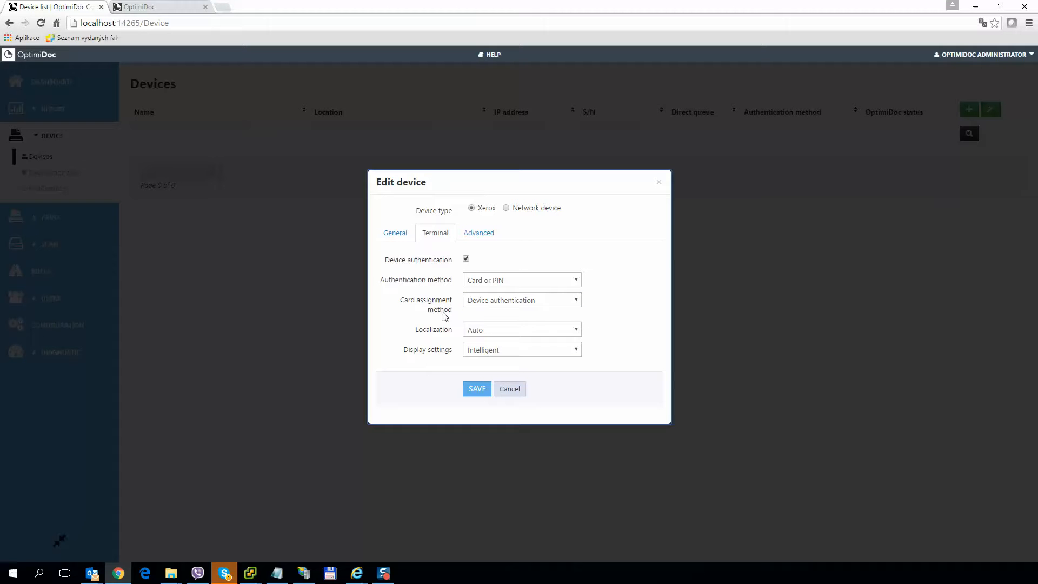
click(500, 301)
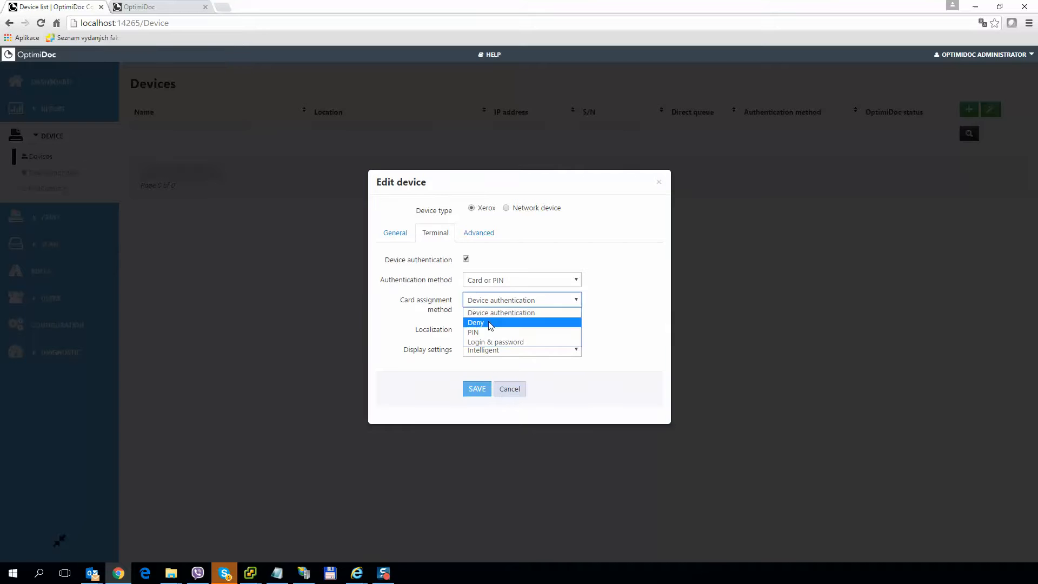
click(440, 318)
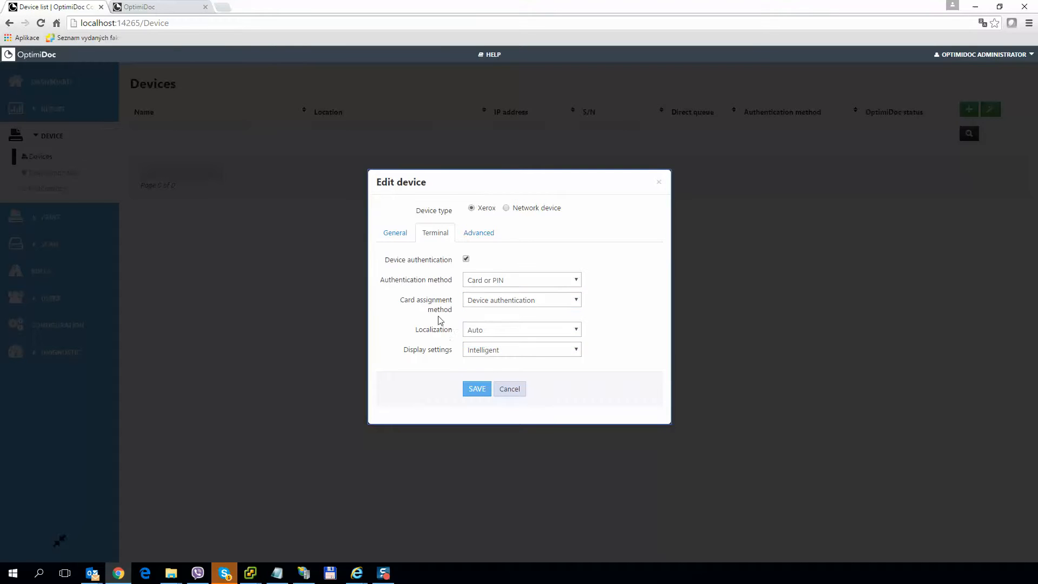
click(474, 236)
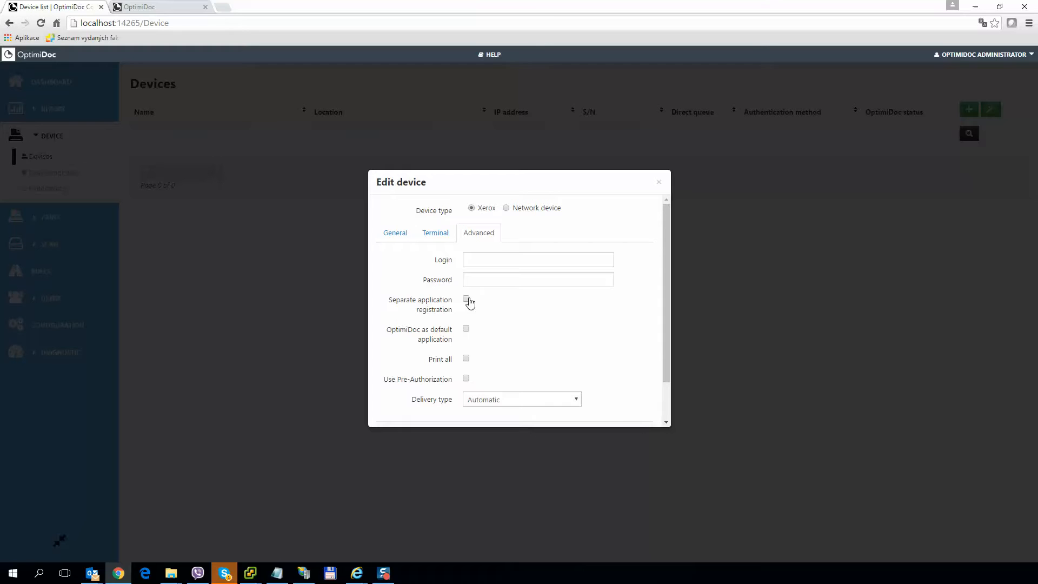
Tick 'OptimiDoc as default application' and point out the Pre-Authorization option.
click(465, 331)
drag(418, 380, 429, 379)
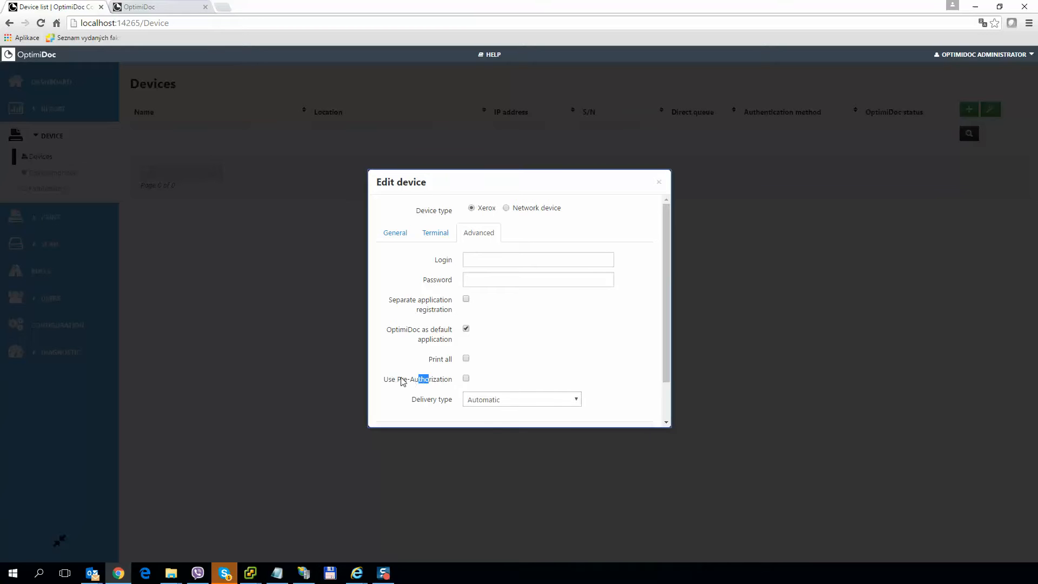
click(401, 378)
drag(397, 380, 453, 383)
click(442, 400)
Keep delivery type Automatic and save the Xerox 7225 device.
scroll(442, 400, down, 2)
click(492, 352)
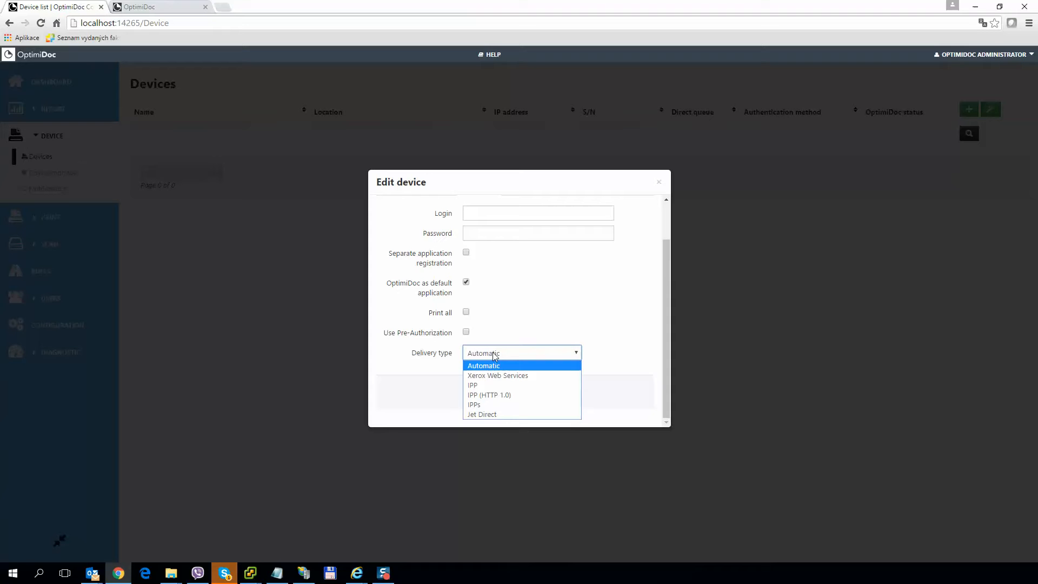
click(491, 352)
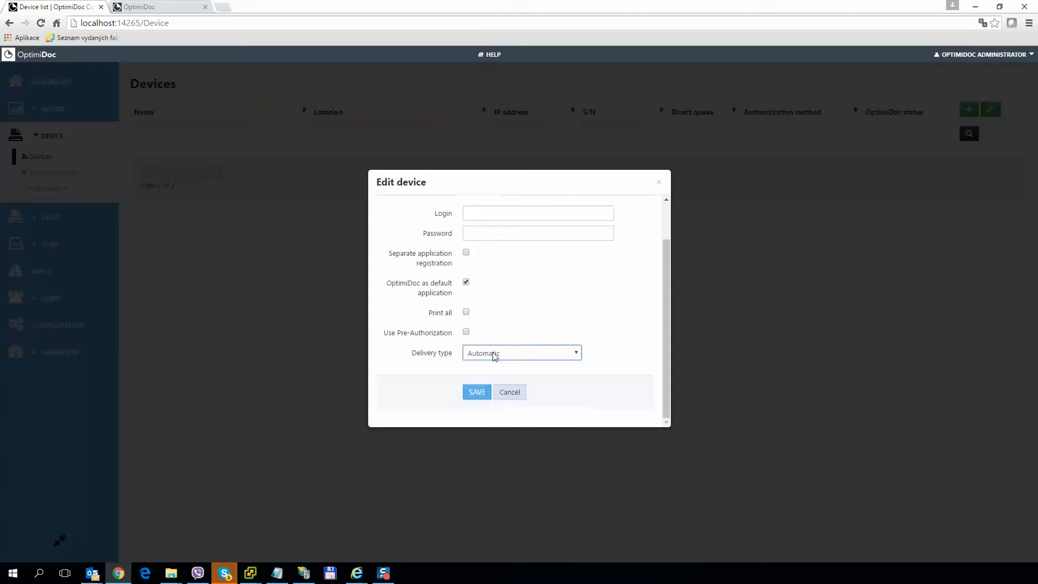
click(471, 394)
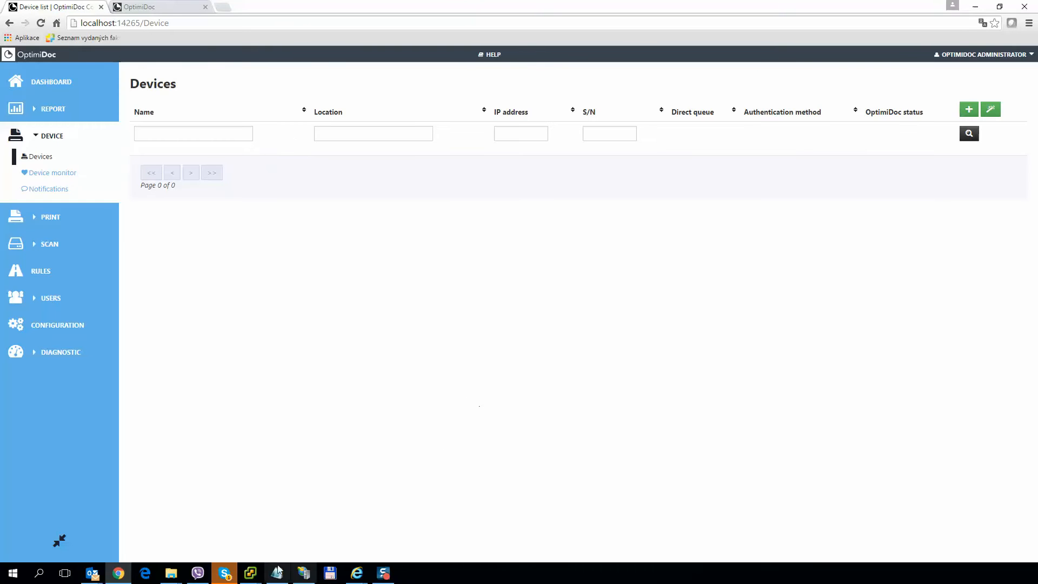
Log in on the Xerox remote panel through Alternate Login with the user's PIN.
mouse_move(356, 573)
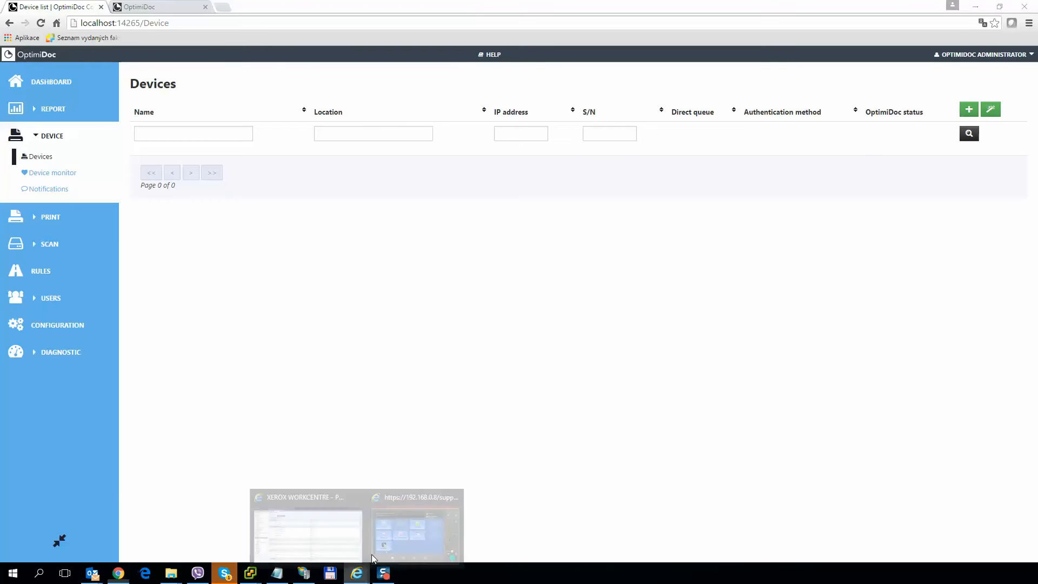
click(405, 534)
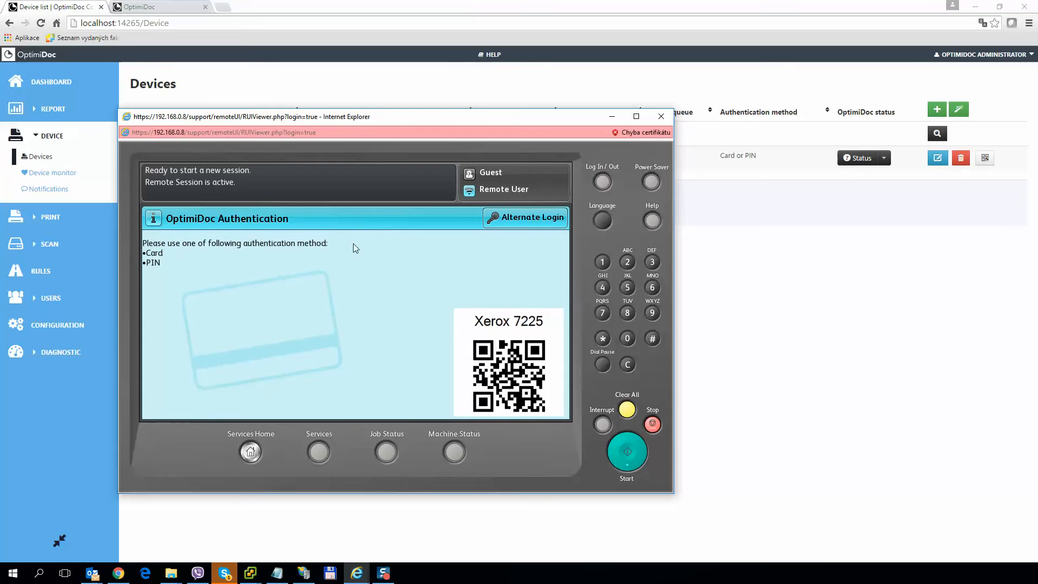
click(529, 219)
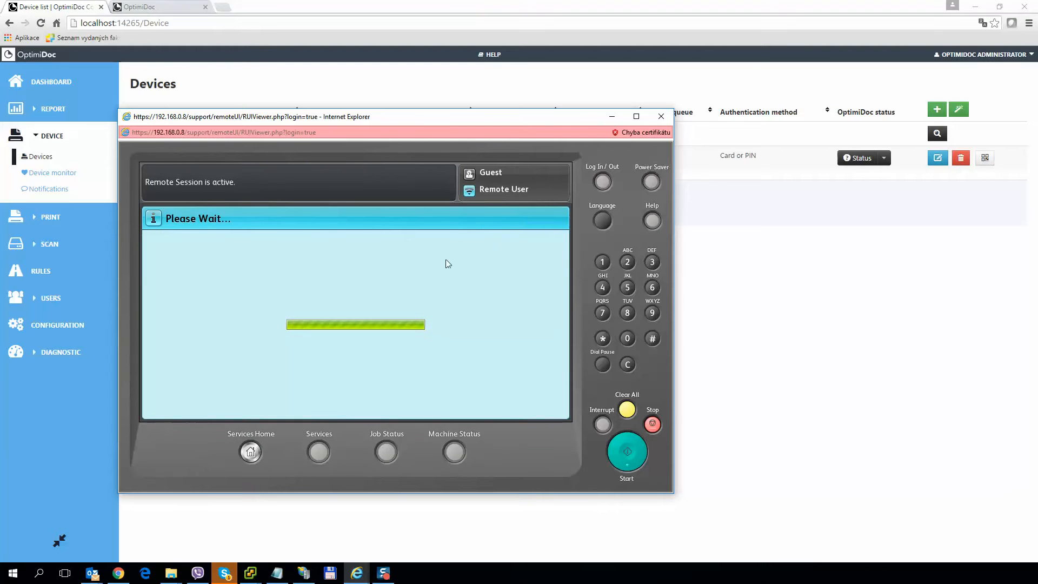
click(653, 292)
click(652, 292)
click(652, 292)
click(652, 292)
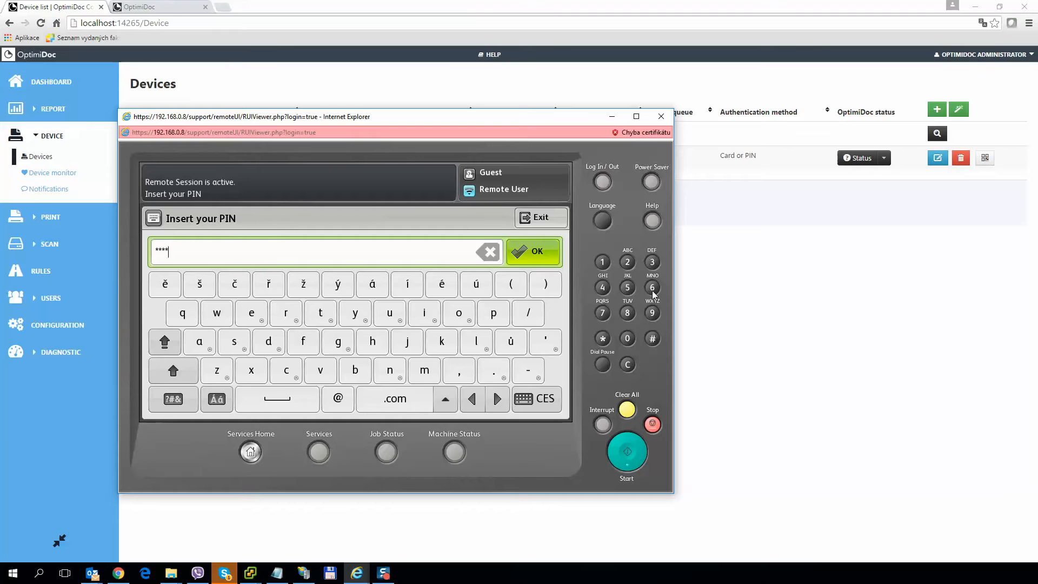
click(555, 262)
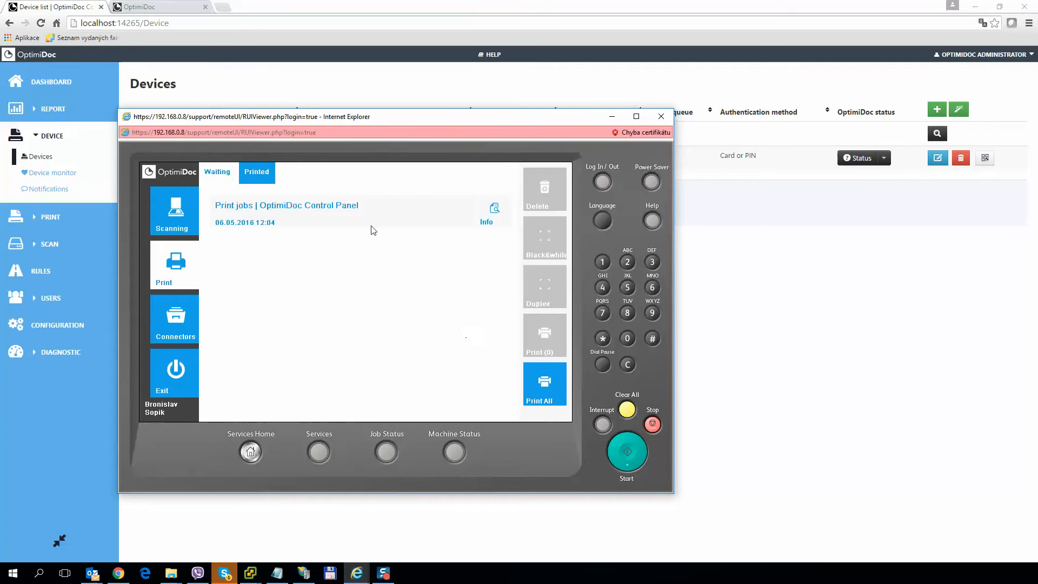
Browse the panel's Scanning, Connectors and Print screens, then return to the OptimiDoc Devices list.
click(163, 217)
click(176, 318)
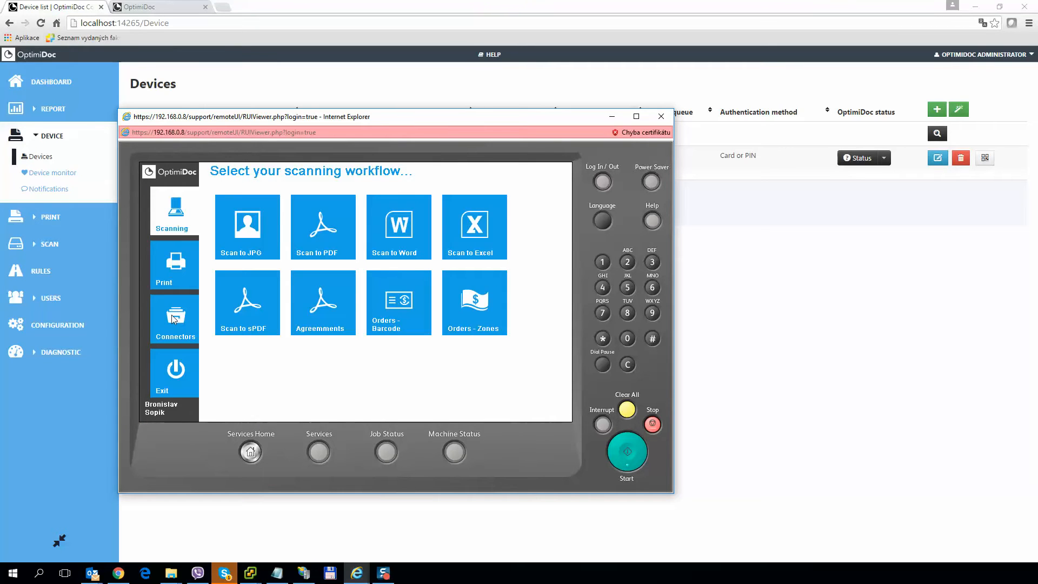
click(176, 266)
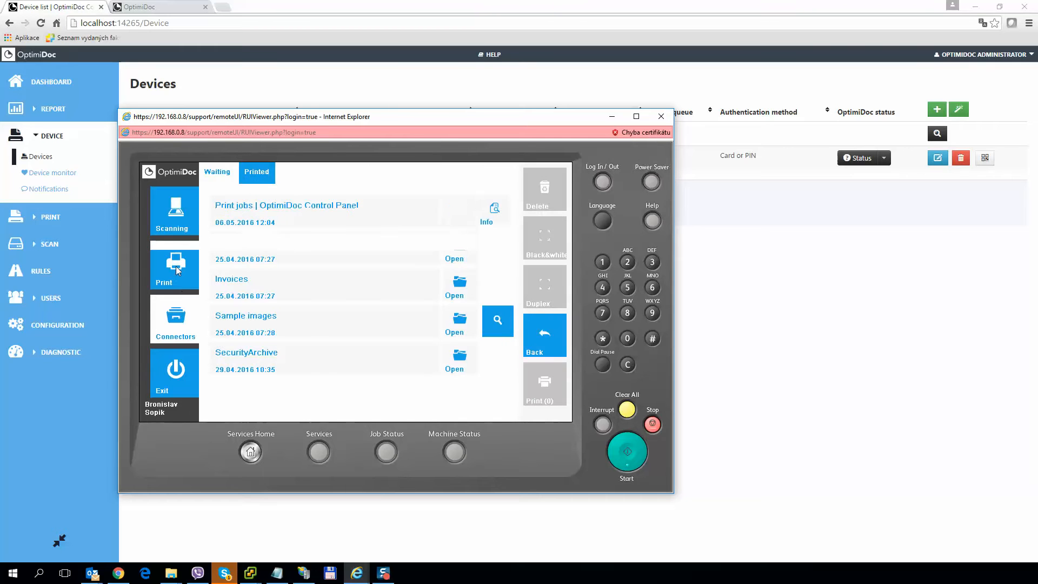
click(173, 216)
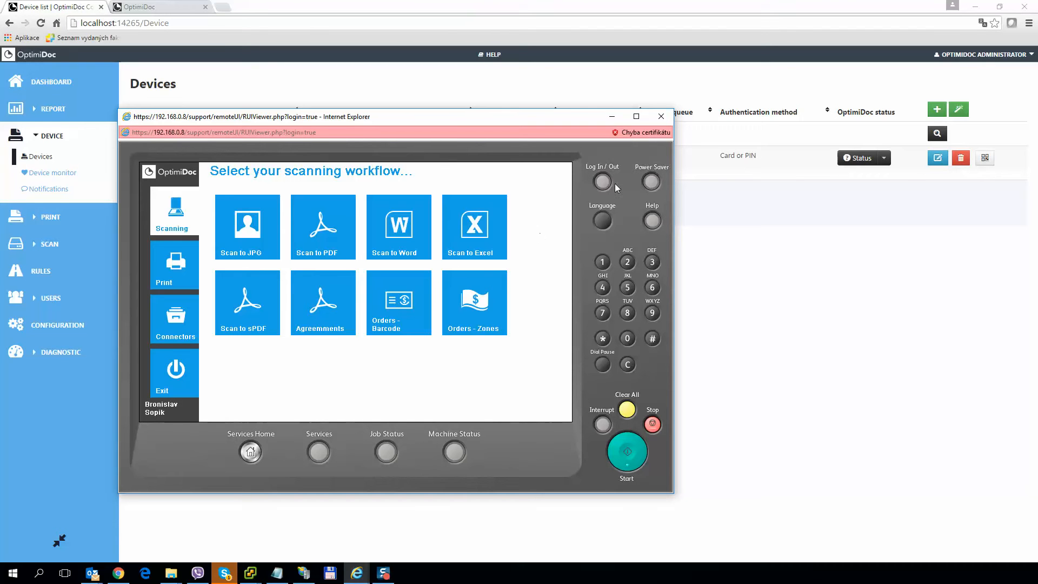
click(724, 291)
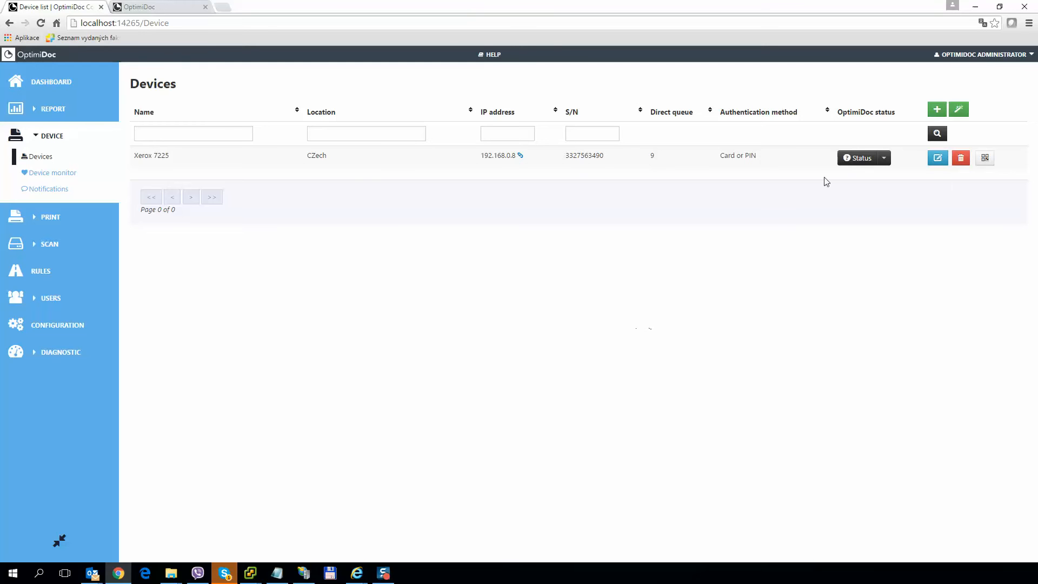
Add a new network device named HP LJ with location Test.
click(932, 111)
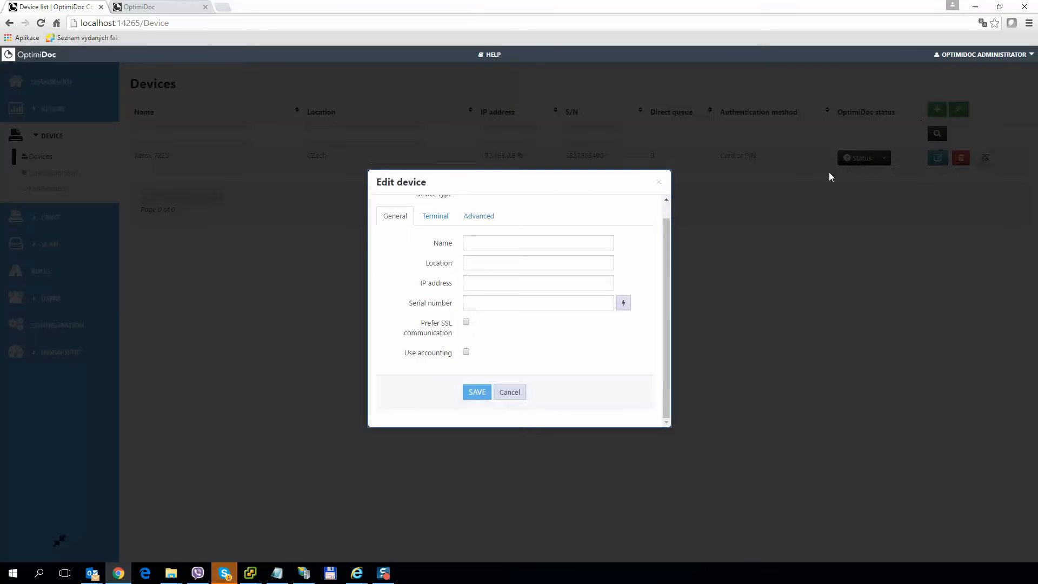
click(506, 209)
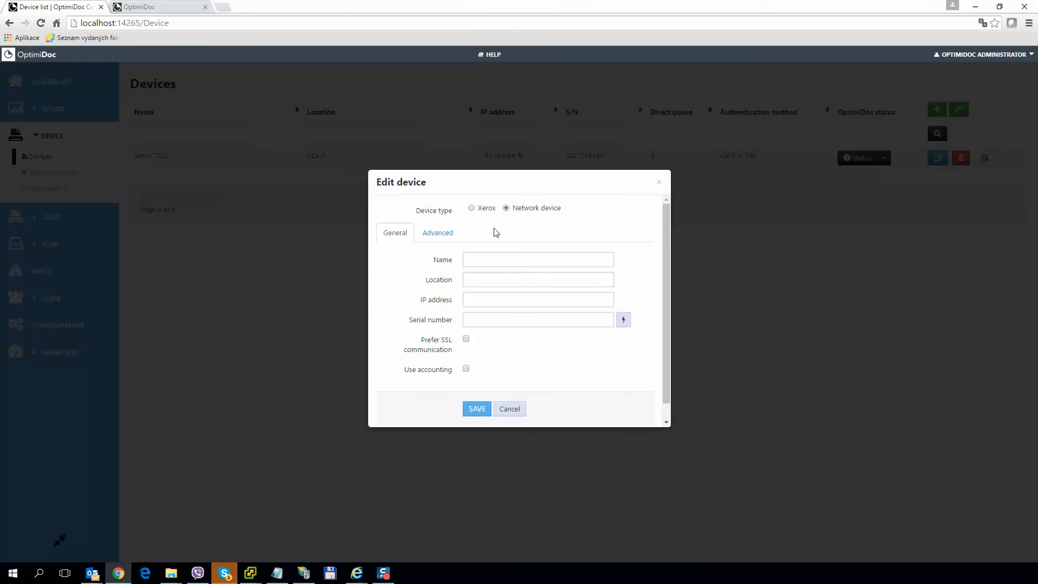
click(475, 266)
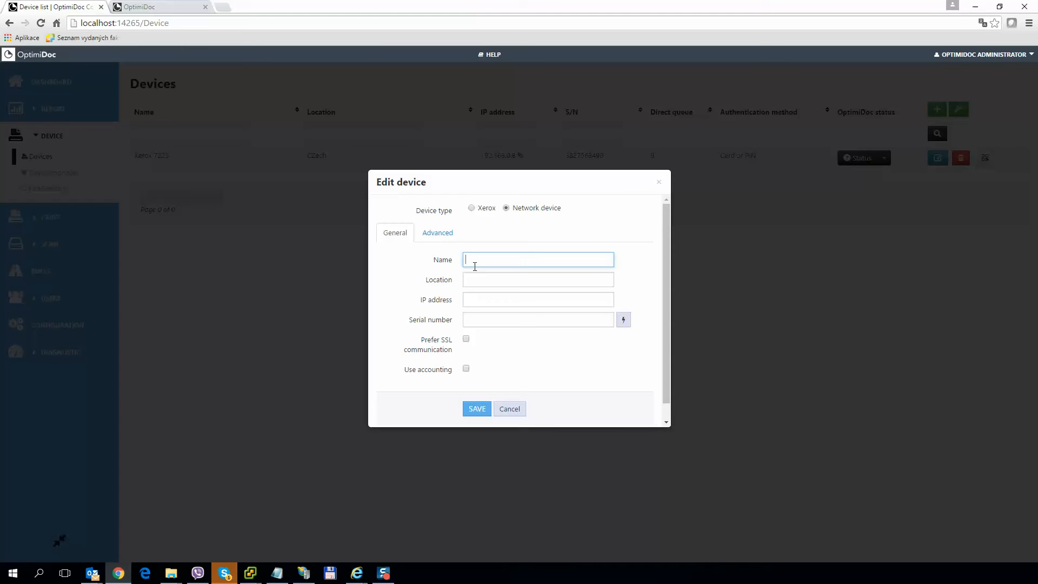
text(HP LJ)
key(Tab)
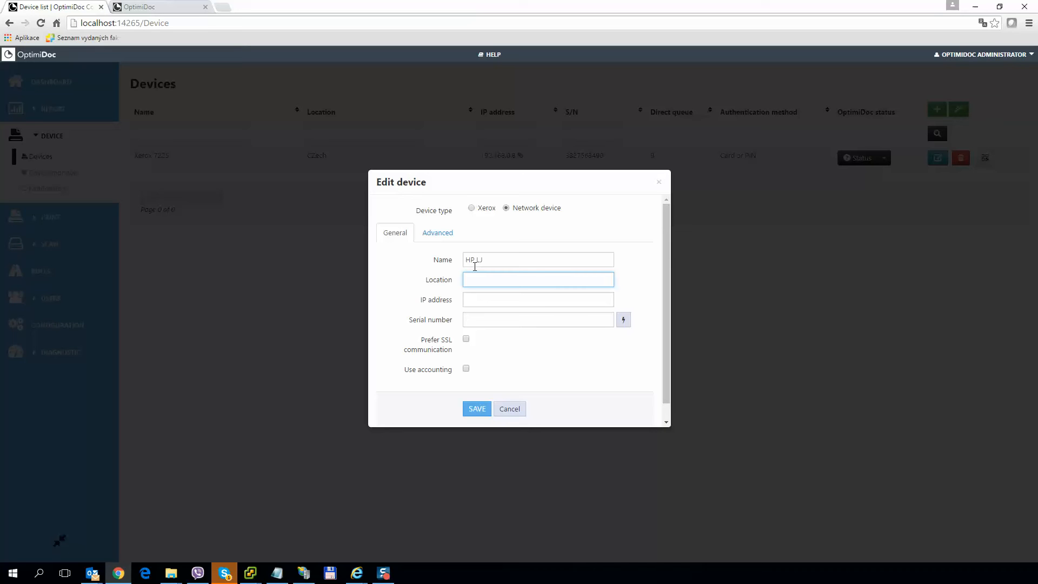
text(Test)
Enter IP 192.168.0.4, try fetching the serial number, and enable accounting.
key(Tab)
text(192.168.)
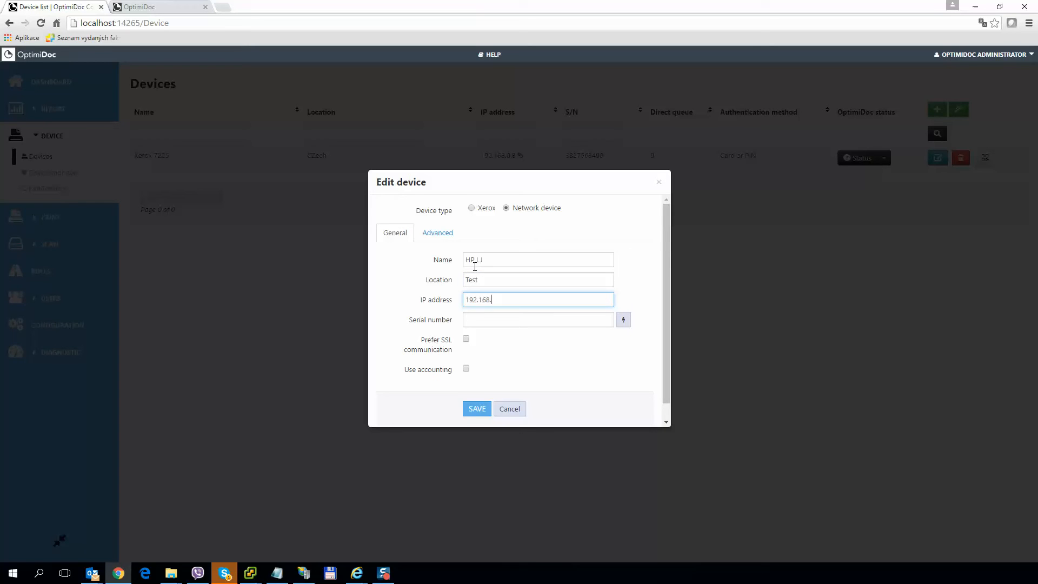
text(0.4)
click(621, 323)
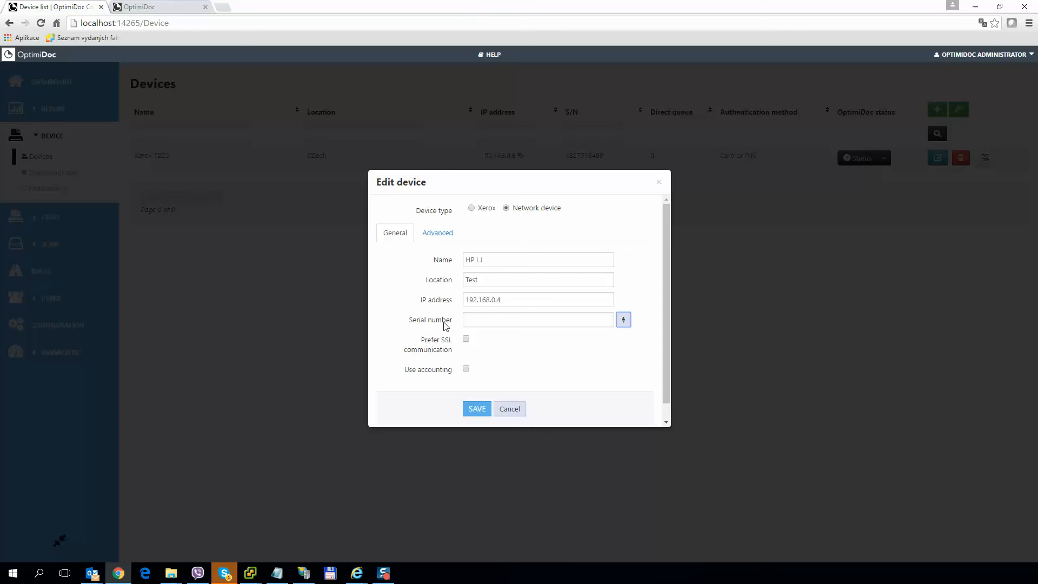
click(465, 370)
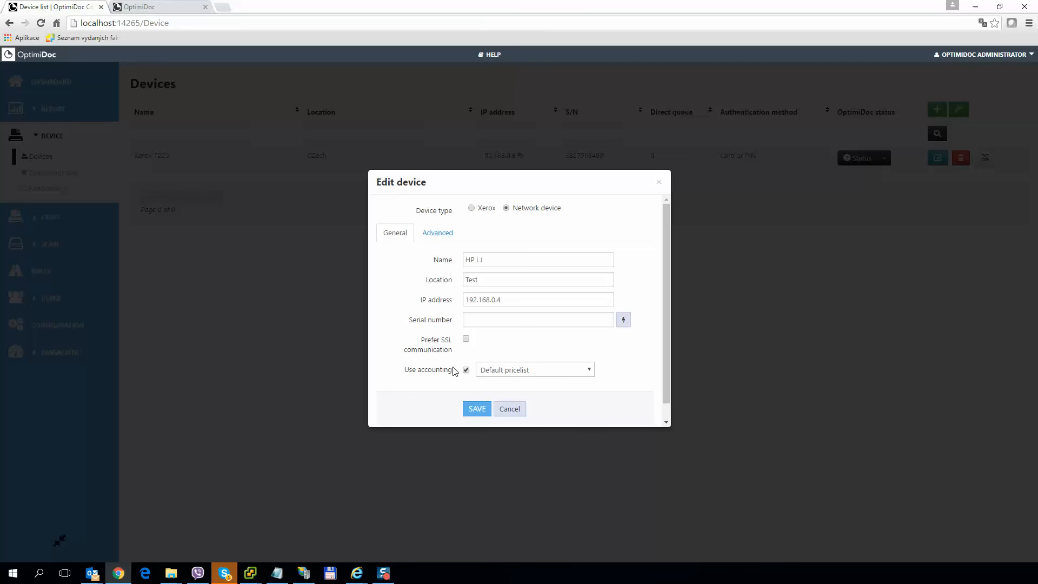
On the Advanced tab, keep delivery type Automatic and save the HP LJ device.
click(434, 239)
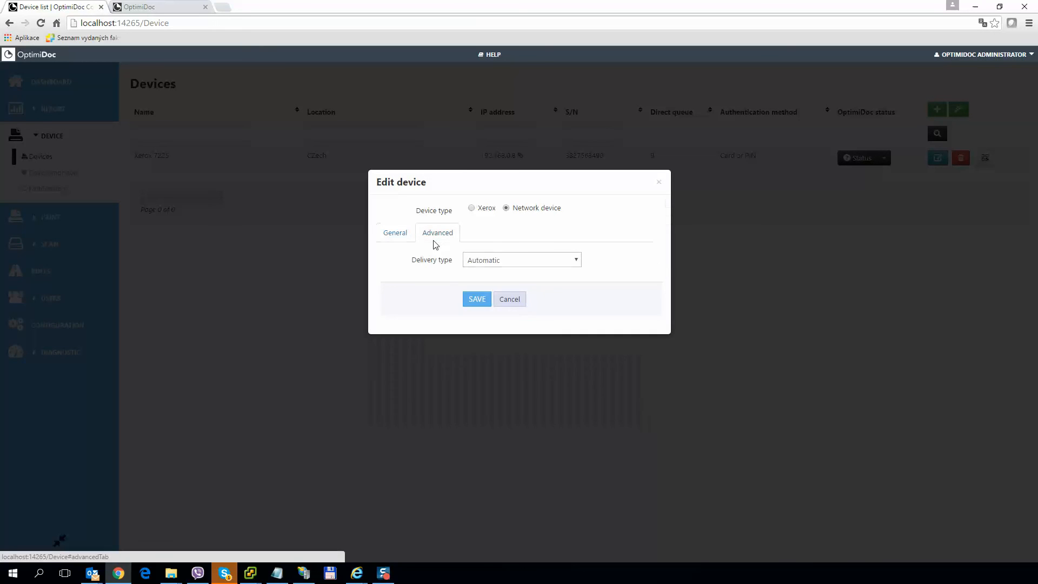
click(479, 261)
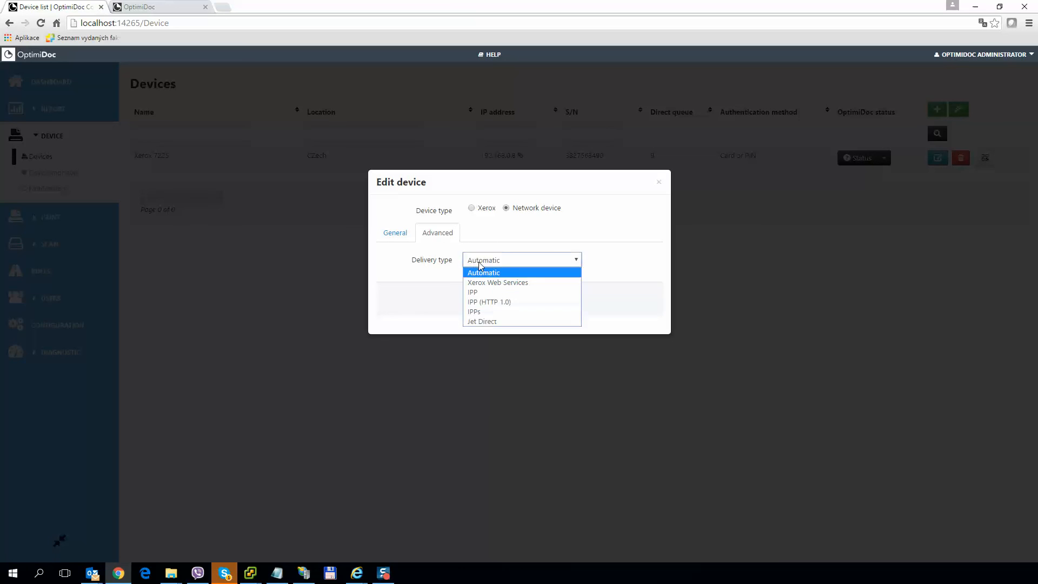
click(417, 286)
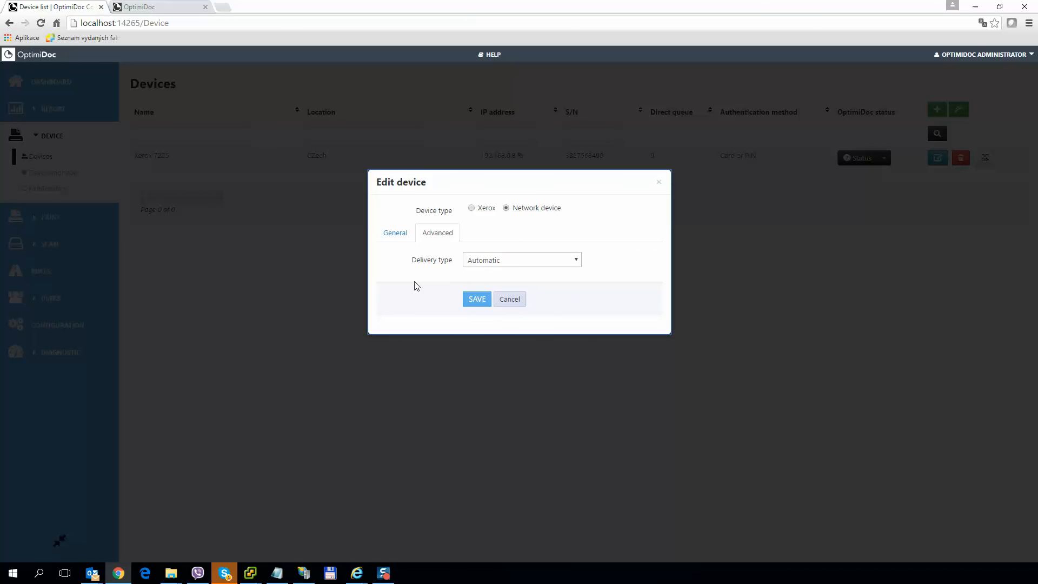
click(475, 301)
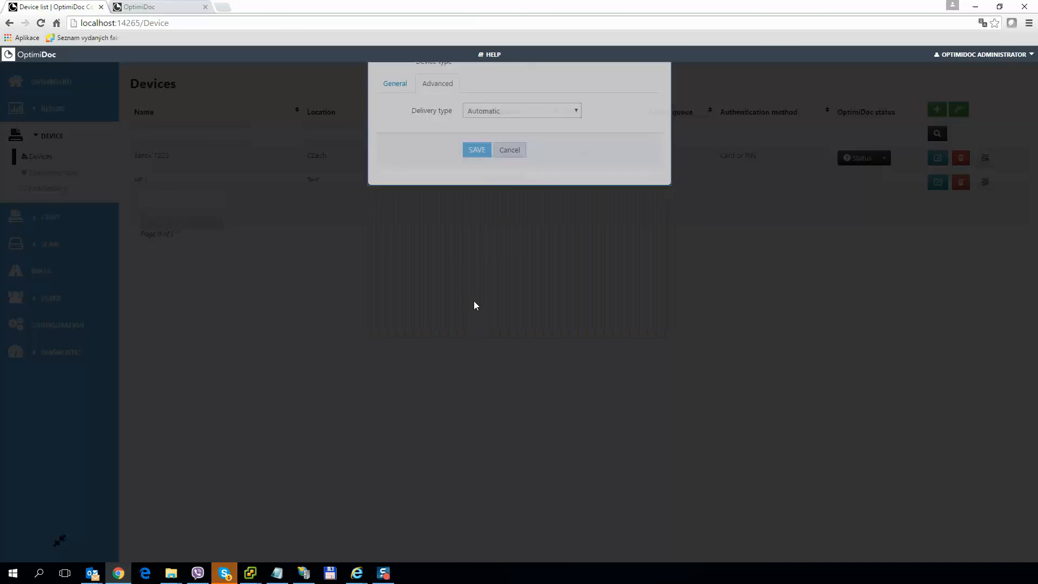